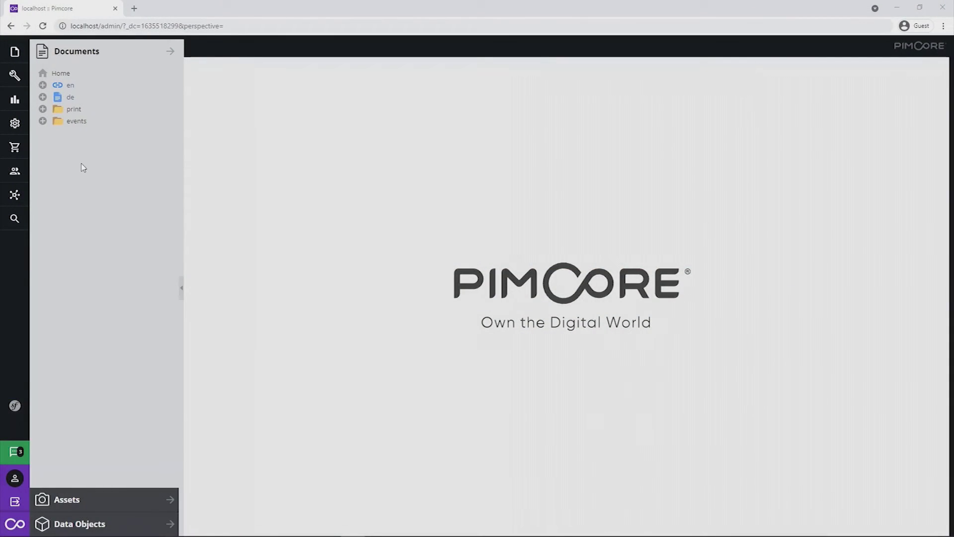
- Add a new headless document template with the unique identifier inspire-demo
{"action": "left_click", "coordinate": [14, 130]}
{"action": "mouse_move", "coordinate": [105, 391]}
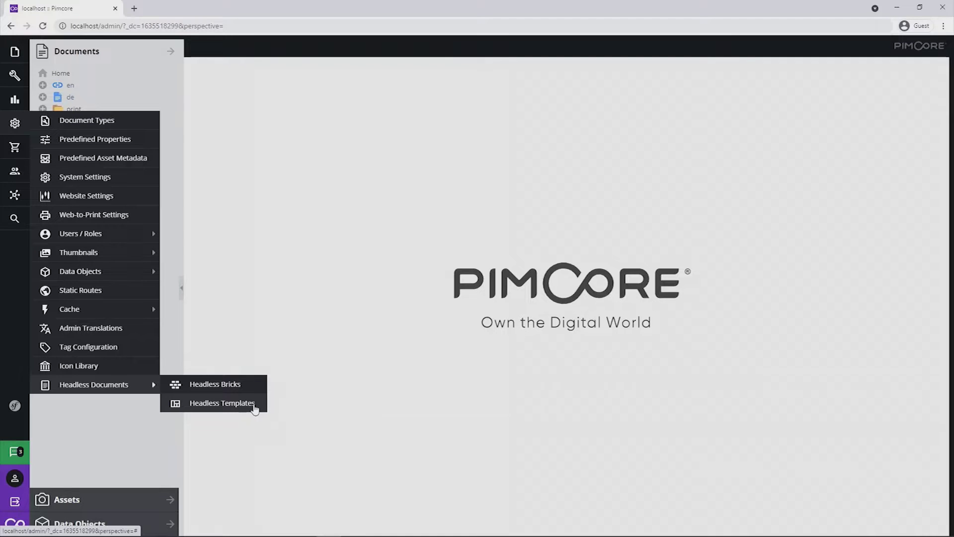
{"action": "left_click", "coordinate": [255, 408]}
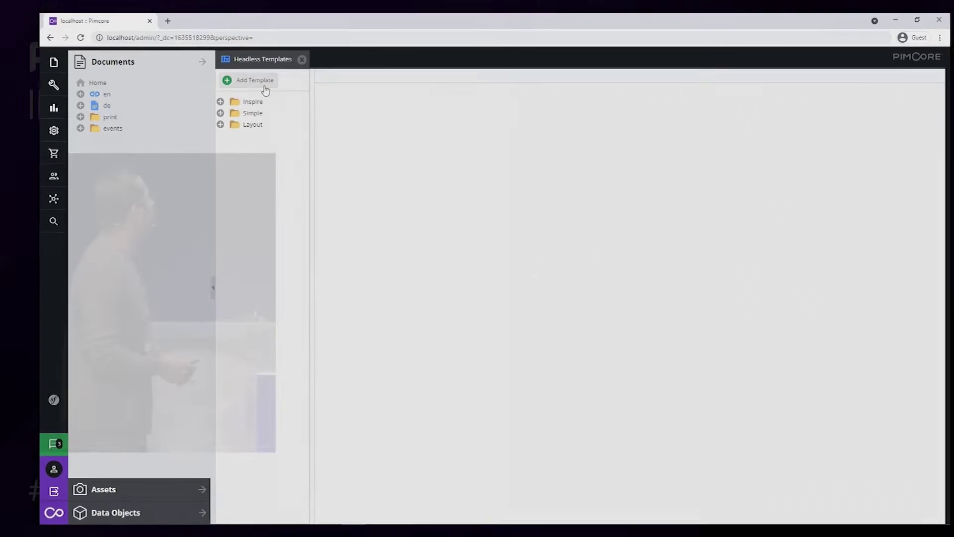
{"action": "left_click", "coordinate": [219, 70]}
{"action": "type", "text": "In"}
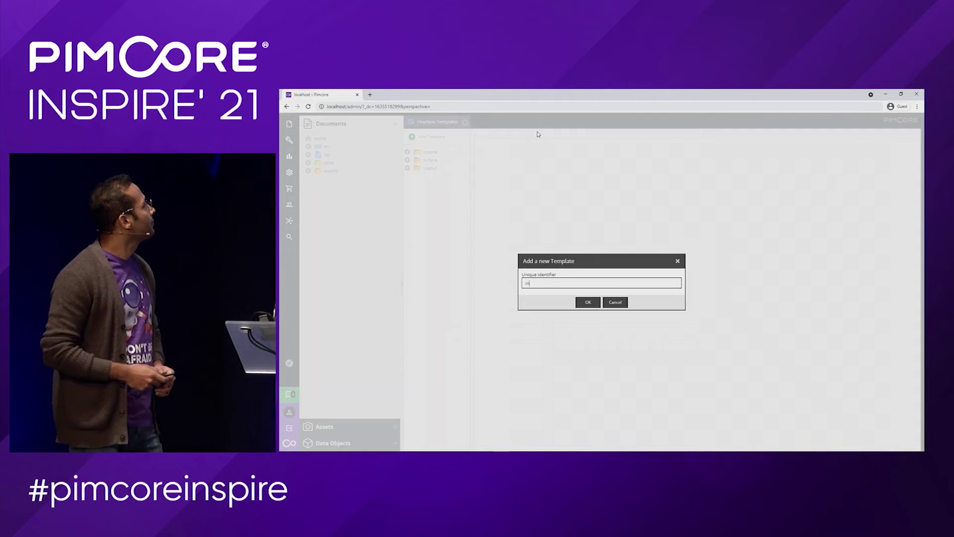
{"action": "type", "text": "spire-demo"}
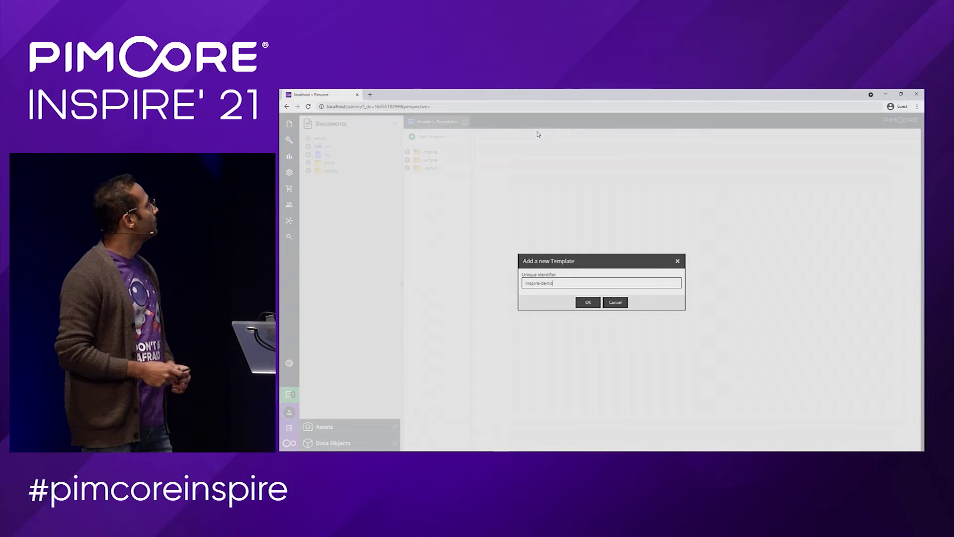
{"action": "key", "text": "Return"}
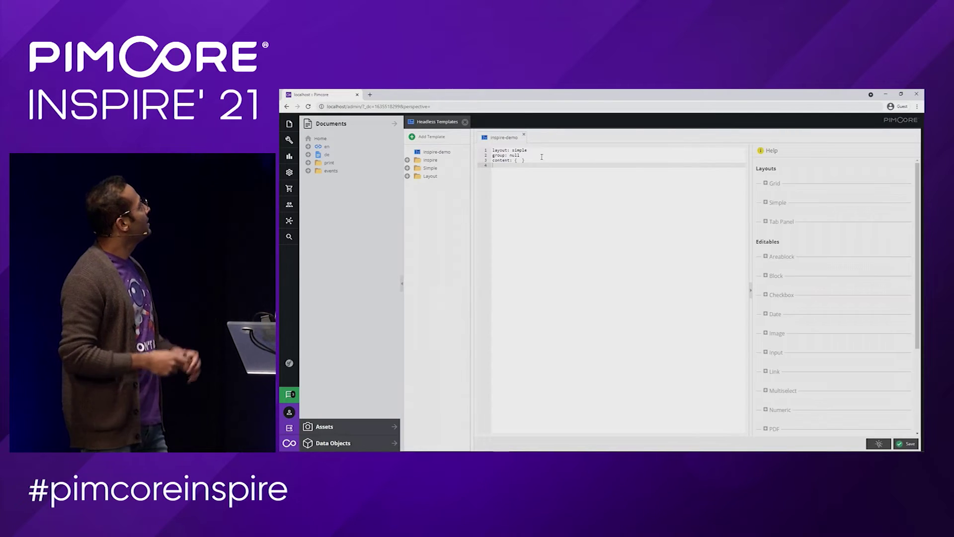
- Replace the default template code with the Simple layout example from the help, defining a headline input and a wysiwyg description
{"action": "left_click", "coordinate": [542, 148]}
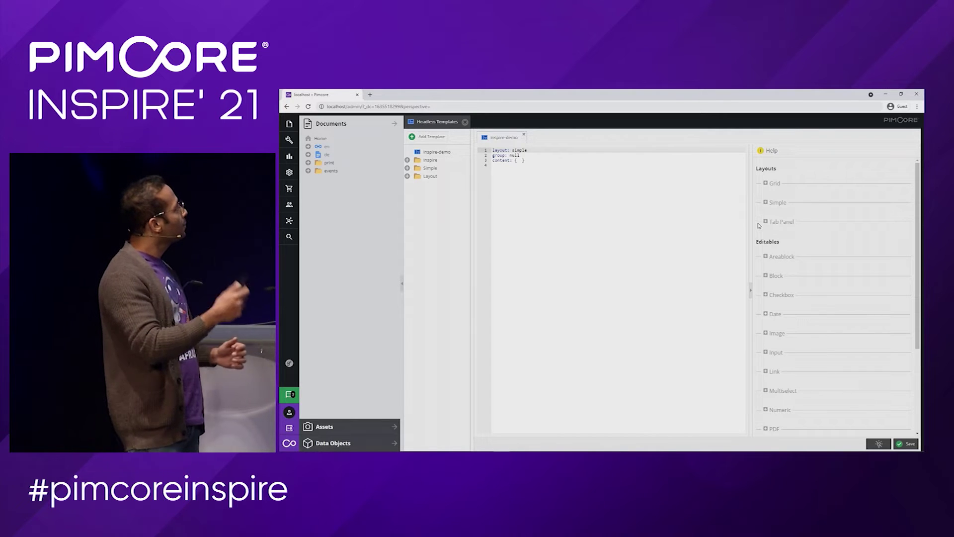
{"action": "key", "text": "Down"}
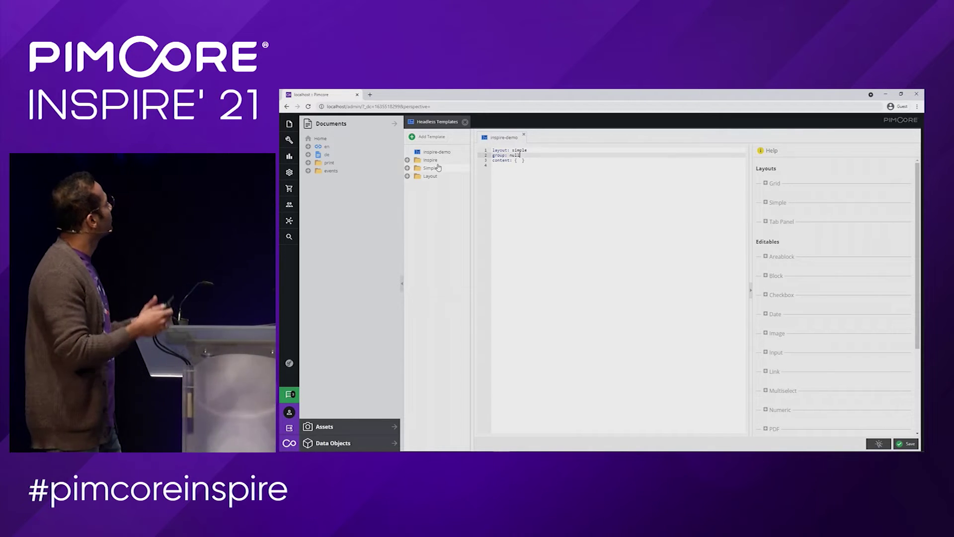
{"action": "left_click", "coordinate": [538, 160]}
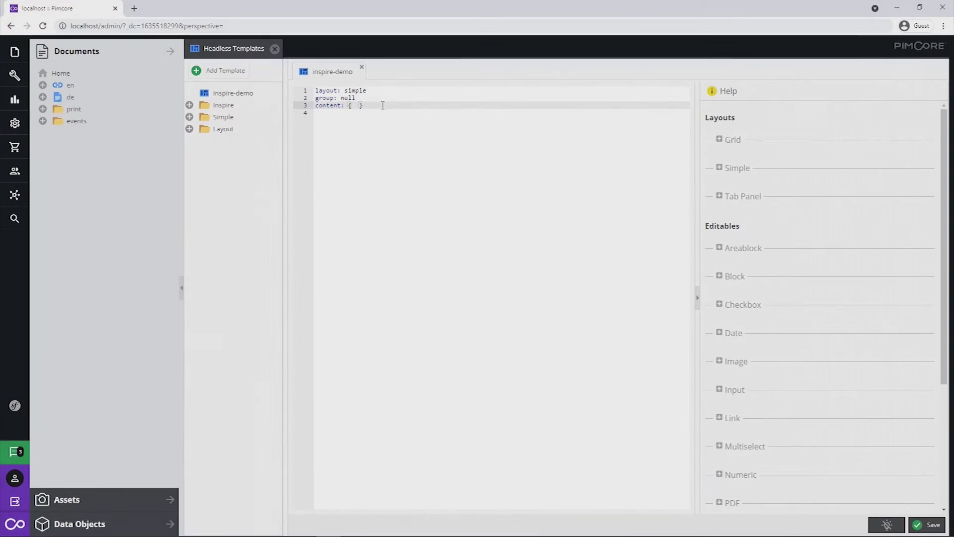
{"action": "scroll", "coordinate": [768, 237], "scroll_direction": "down", "scroll_amount": 3}
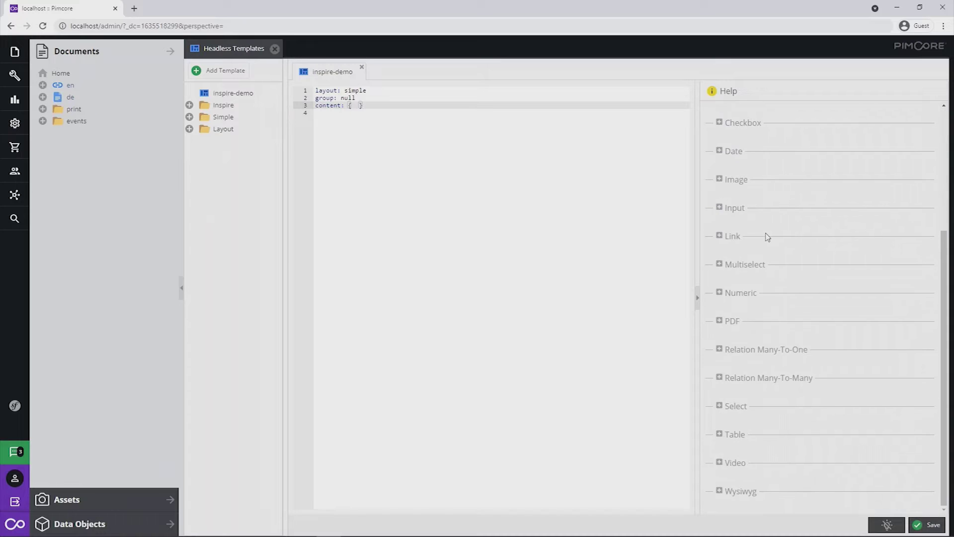
{"action": "scroll", "coordinate": [768, 237], "scroll_direction": "up", "scroll_amount": 3}
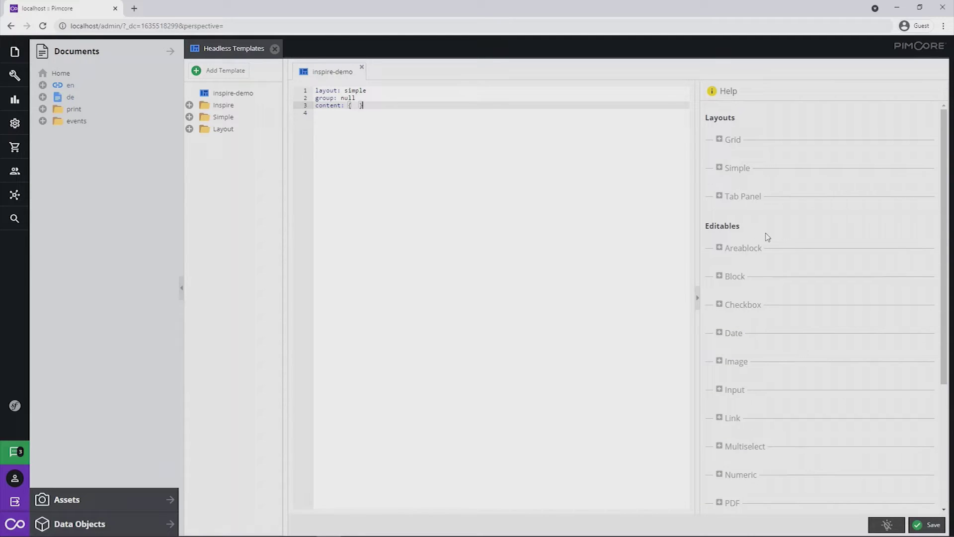
{"action": "left_click", "coordinate": [720, 168]}
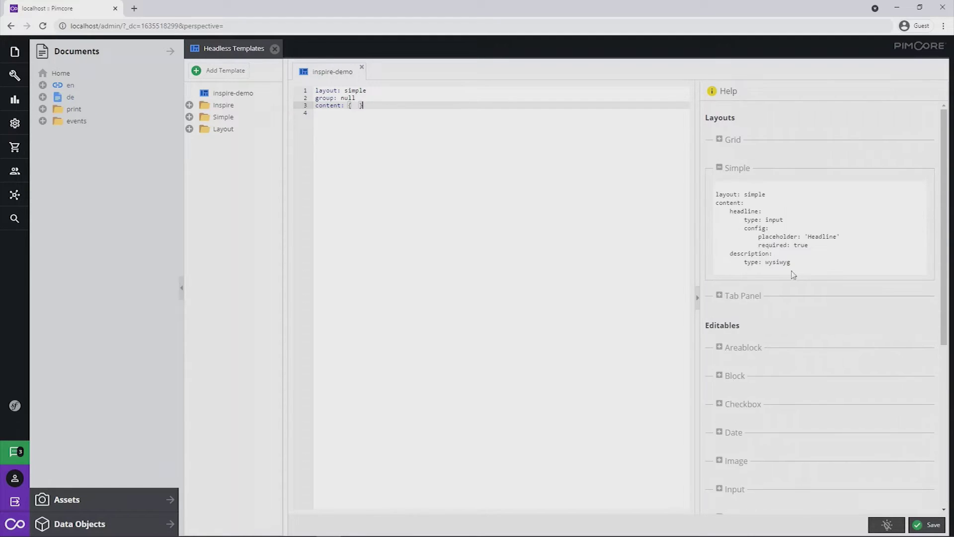
{"action": "left_click_drag", "start_coordinate": [794, 265], "coordinate": [715, 198]}
{"action": "key", "text": "ctrl+c"}
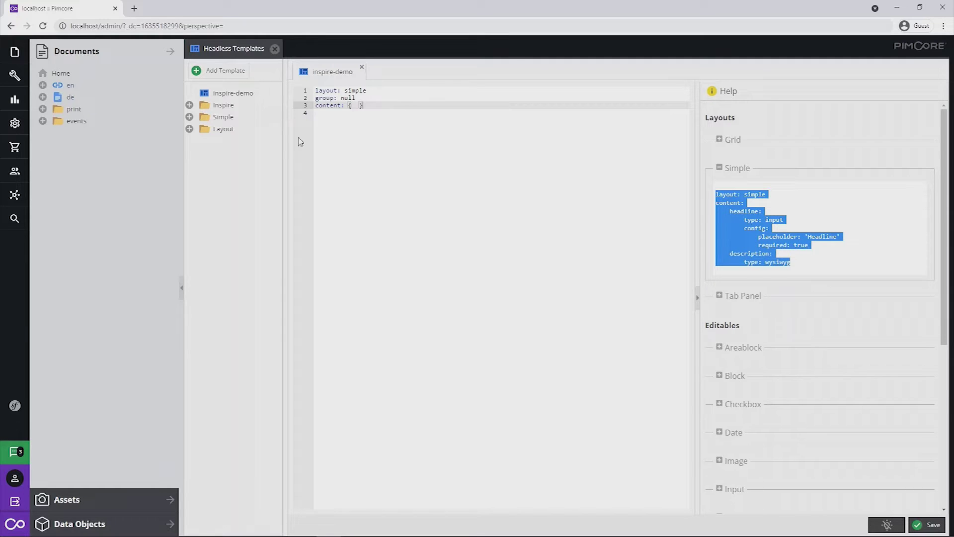
{"action": "left_click", "coordinate": [363, 136]}
{"action": "key", "text": "ctrl+a"}
{"action": "key", "text": "ctrl+v"}
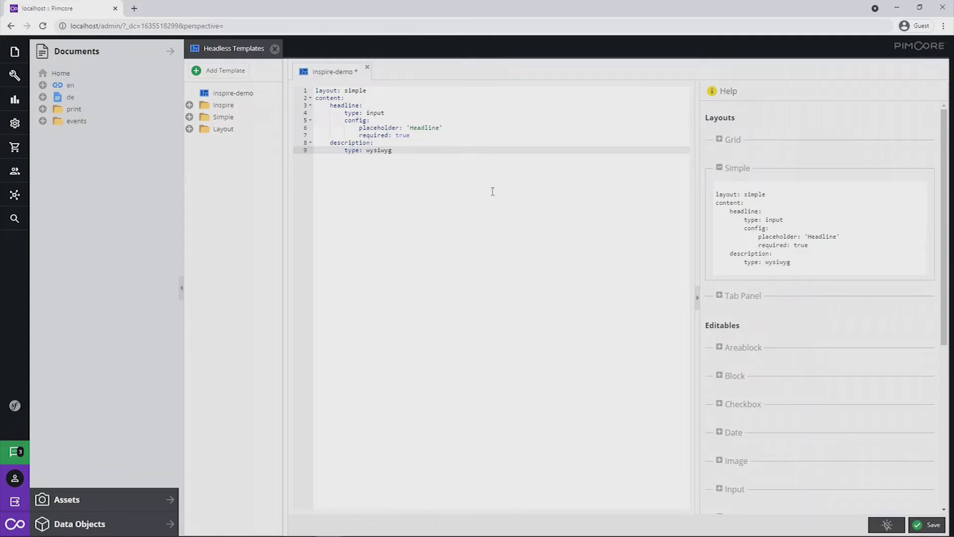
- Add the help's header_image example after the description field, with its properties indented one level beneath it
{"action": "left_click", "coordinate": [719, 460]}
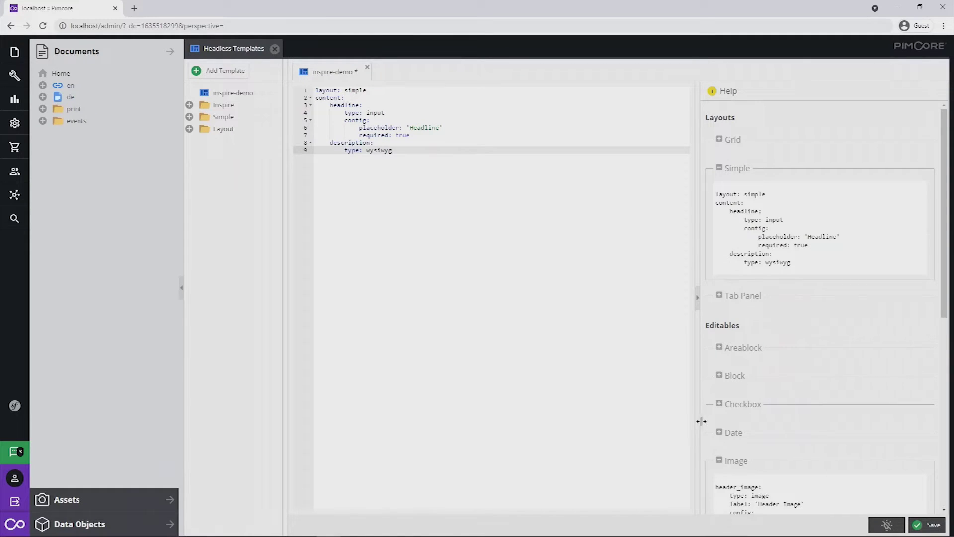
{"action": "scroll", "coordinate": [713, 435], "scroll_direction": "down", "scroll_amount": 2}
{"action": "left_click_drag", "start_coordinate": [802, 450], "coordinate": [717, 388]}
{"action": "left_click", "coordinate": [341, 181]}
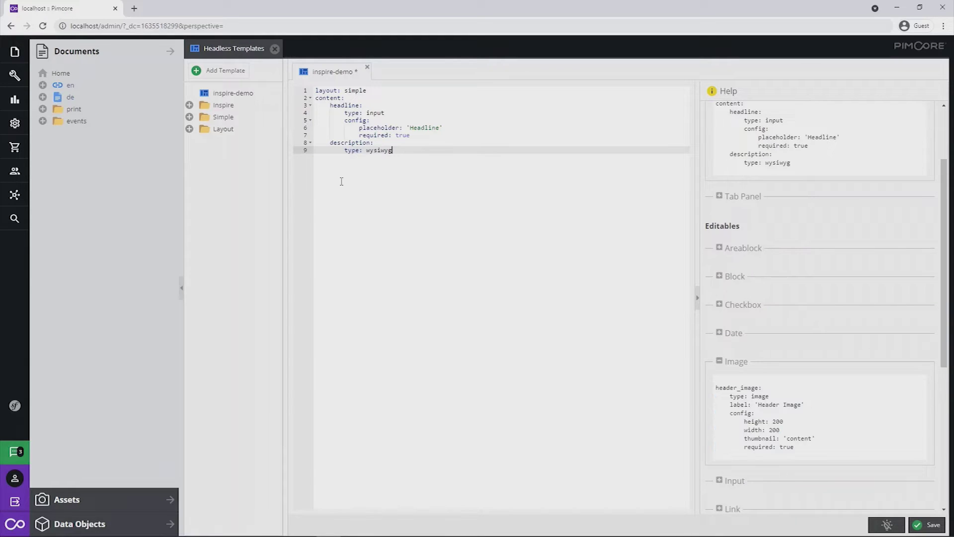
{"action": "key", "text": "Return"}
{"action": "key", "text": "Return"}
{"action": "key", "text": "BackSpace"}
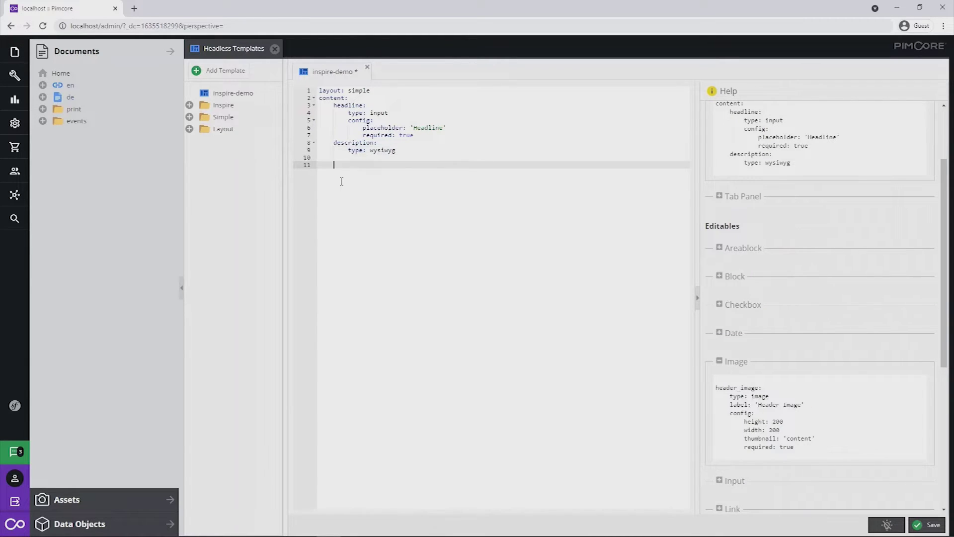
{"action": "key", "text": "ctrl+v"}
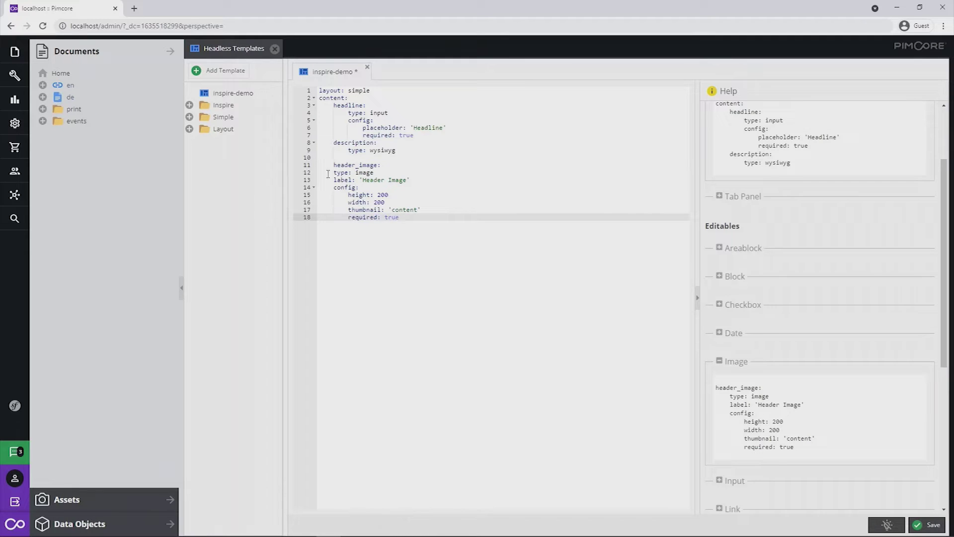
{"action": "left_click_drag", "start_coordinate": [334, 173], "coordinate": [419, 221]}
{"action": "key", "text": "Tab"}
{"action": "left_click", "coordinate": [428, 247]}
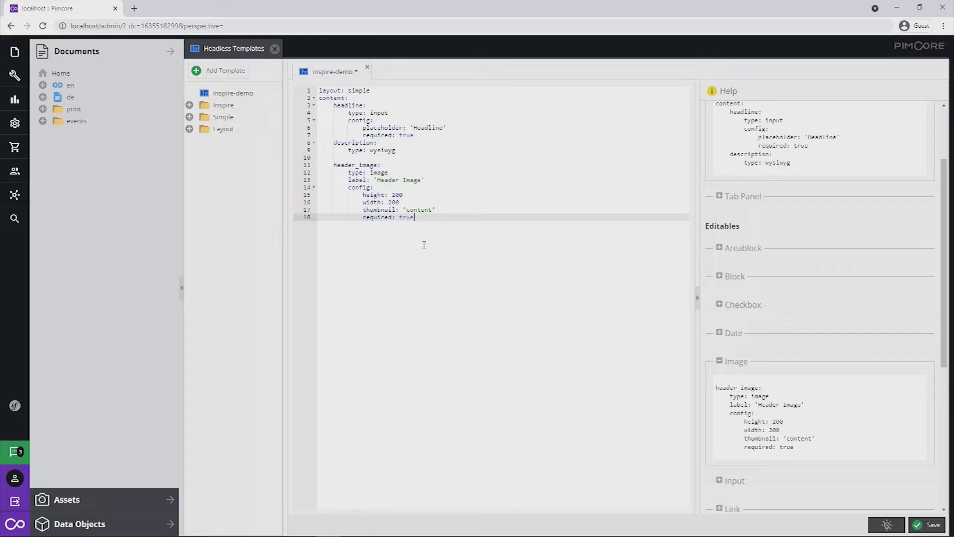
- Append the help's release_date example with its properties indented beneath it, and save the template
{"action": "scroll", "coordinate": [718, 394], "scroll_direction": "down", "scroll_amount": 3}
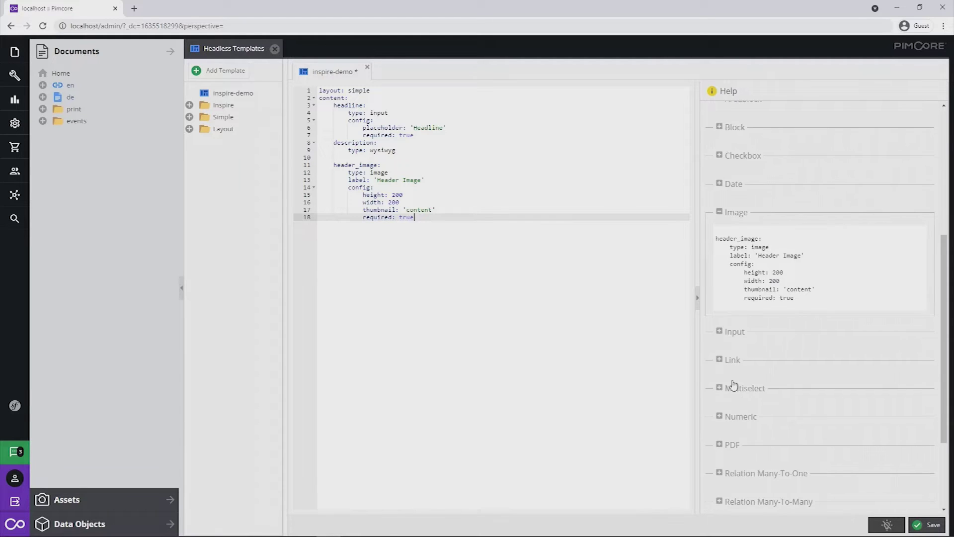
{"action": "left_click", "coordinate": [730, 192]}
{"action": "left_click_drag", "start_coordinate": [805, 249], "coordinate": [710, 209]}
{"action": "left_click", "coordinate": [497, 241]}
{"action": "key", "text": "Return"}
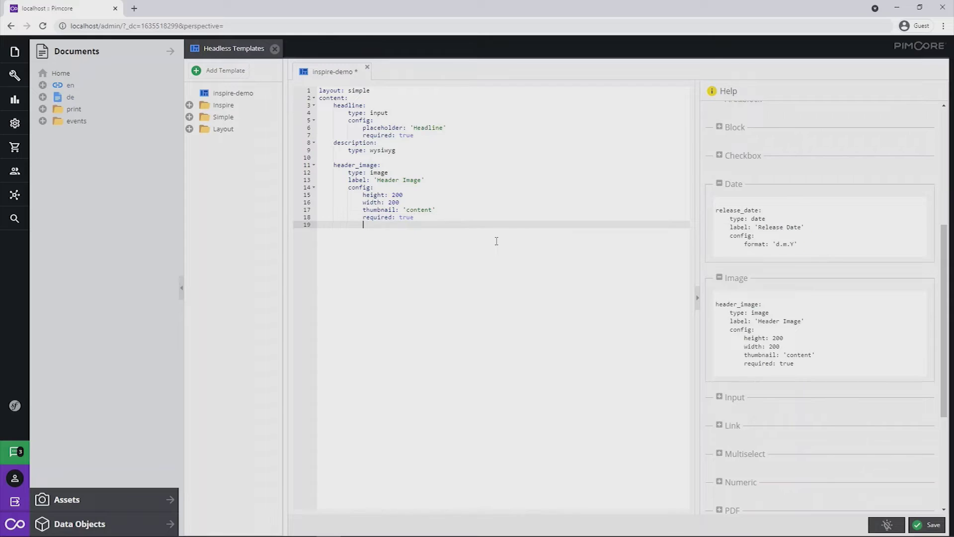
{"action": "key", "text": "ctrl+v"}
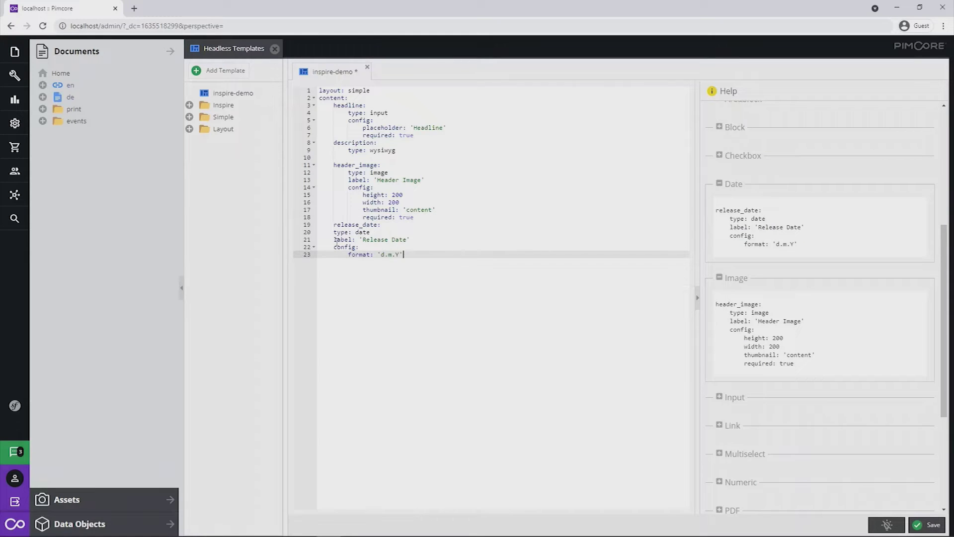
{"action": "left_click", "coordinate": [334, 231], "text": "shift"}
{"action": "key", "text": "Tab"}
{"action": "left_click", "coordinate": [483, 313]}
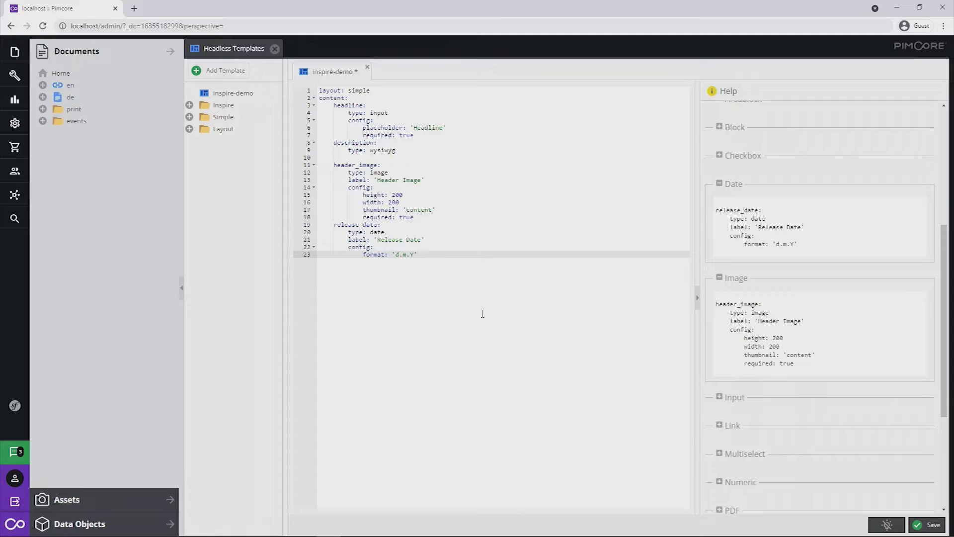
{"action": "left_click", "coordinate": [925, 525]}
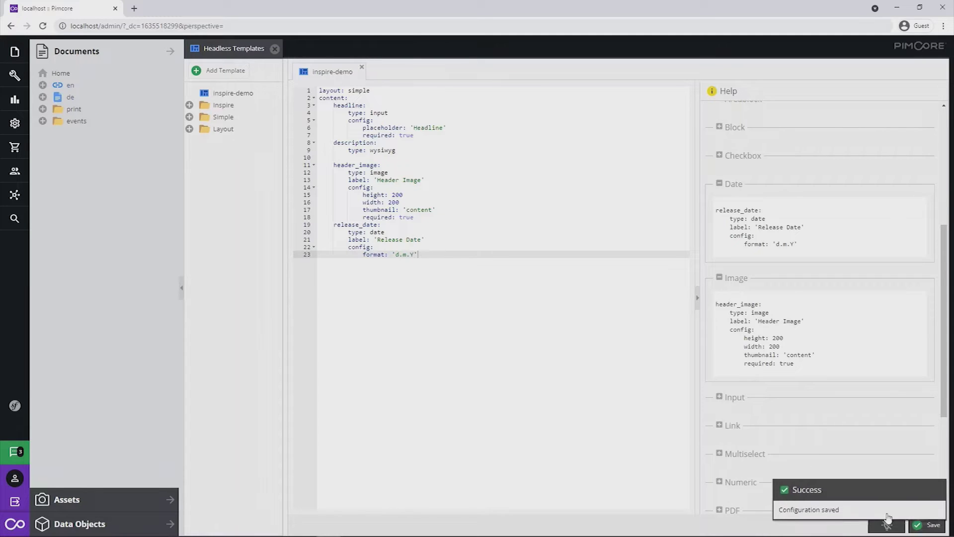
- Create a headless document named inspire2021 from the inspire-demo template in the events folder
{"action": "right_click", "coordinate": [73, 121]}
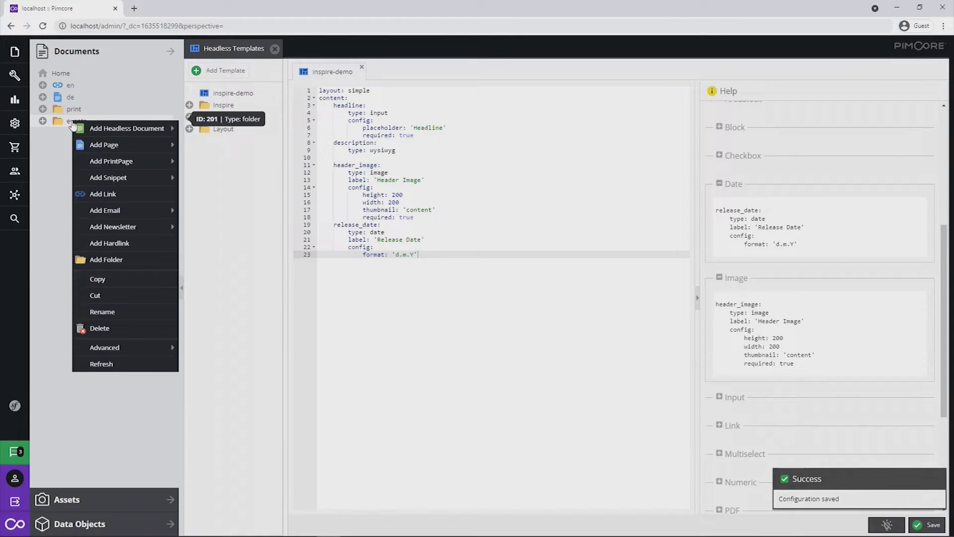
{"action": "mouse_move", "coordinate": [106, 132]}
{"action": "left_click", "coordinate": [207, 130]}
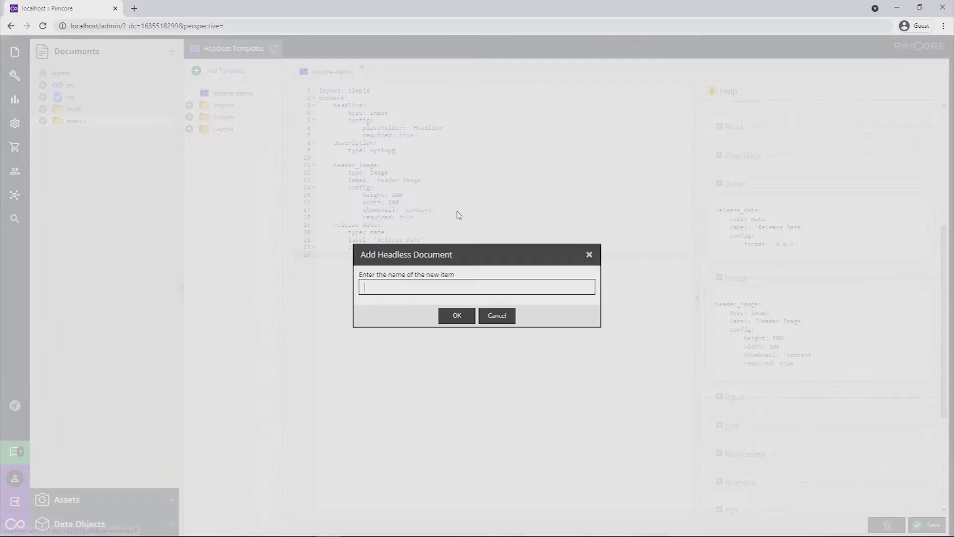
{"action": "type", "text": "inspire2021"}
{"action": "key", "text": "Return"}
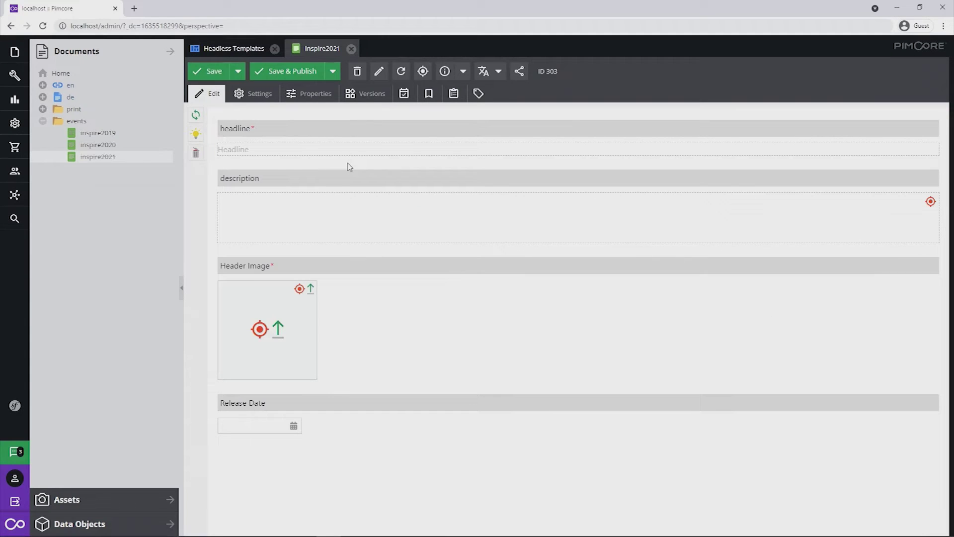
- Fill in the headline "Pimcore inspire 2021" and the description "Showcasing headless documents at Pimcore Inspire 2021"
{"action": "left_click", "coordinate": [368, 150]}
{"action": "type", "text": "Pimcore inspire 2021"}
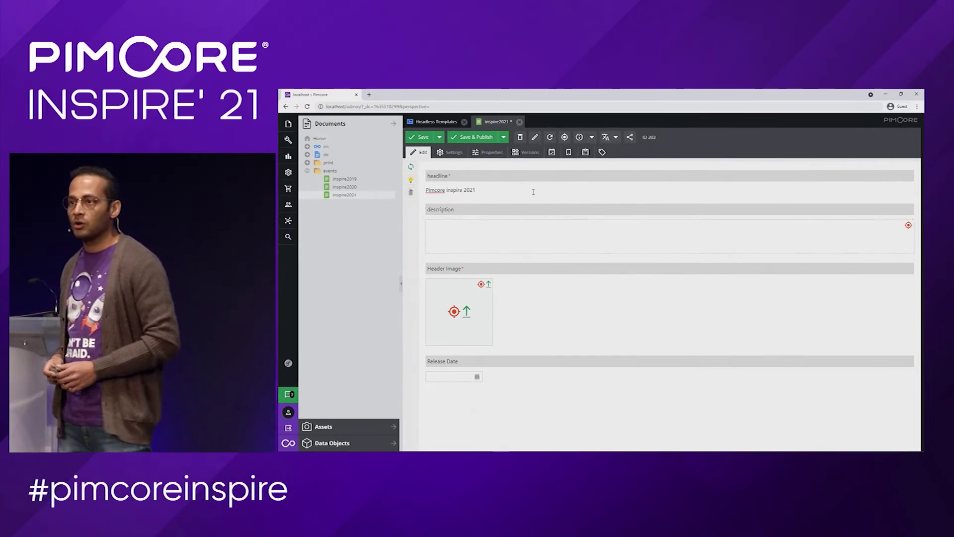
{"action": "left_click", "coordinate": [553, 246]}
{"action": "type", "text": "Sho"}
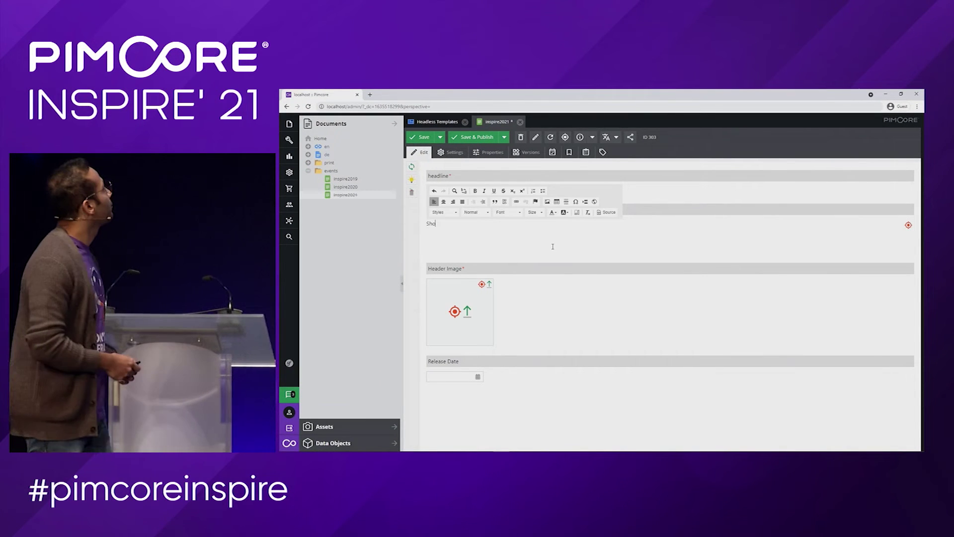
{"action": "type", "text": "wcasing head"}
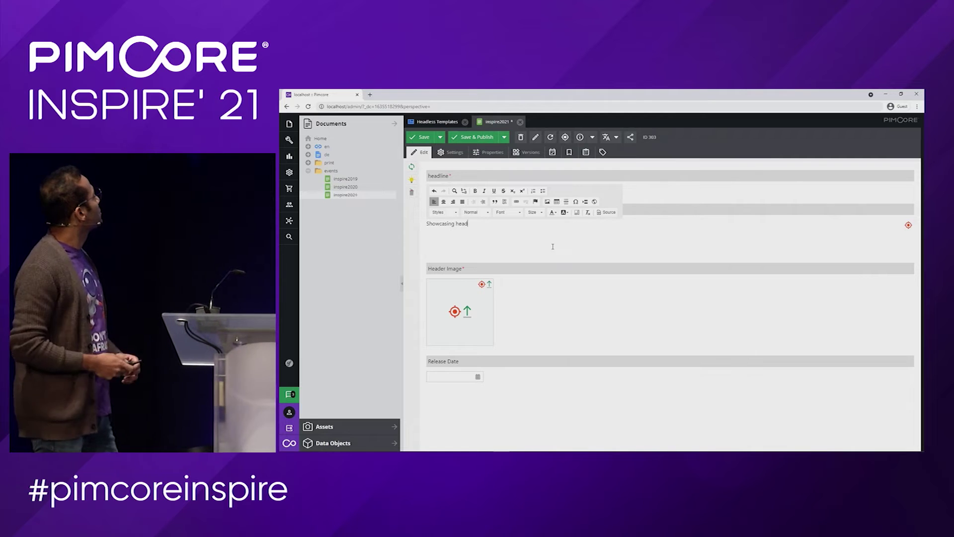
{"action": "type", "text": "less documents "}
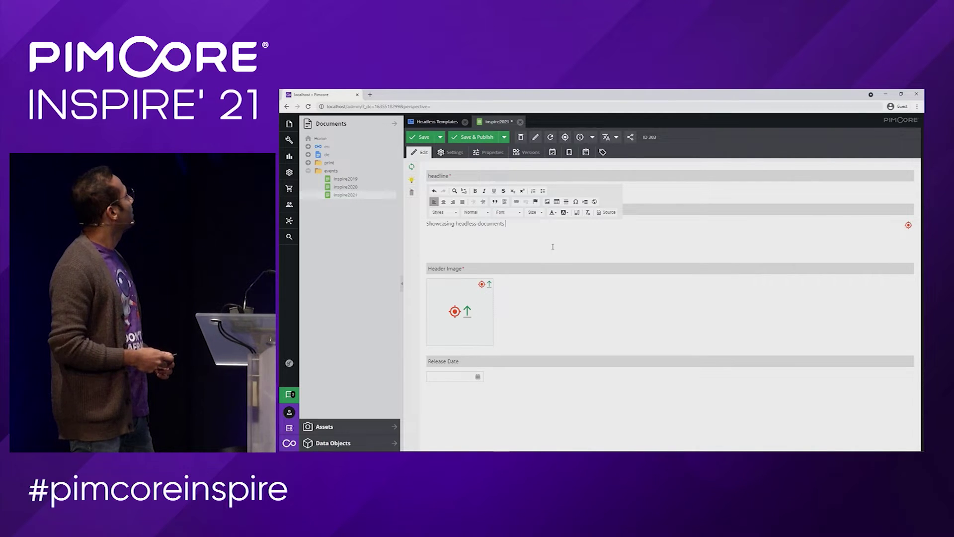
{"action": "type", "text": "at Pimcore Inspire 2021"}
- Assign the 2021 JPG image from the Inspire Events asset folder as the header image
{"action": "left_click", "coordinate": [324, 427]}
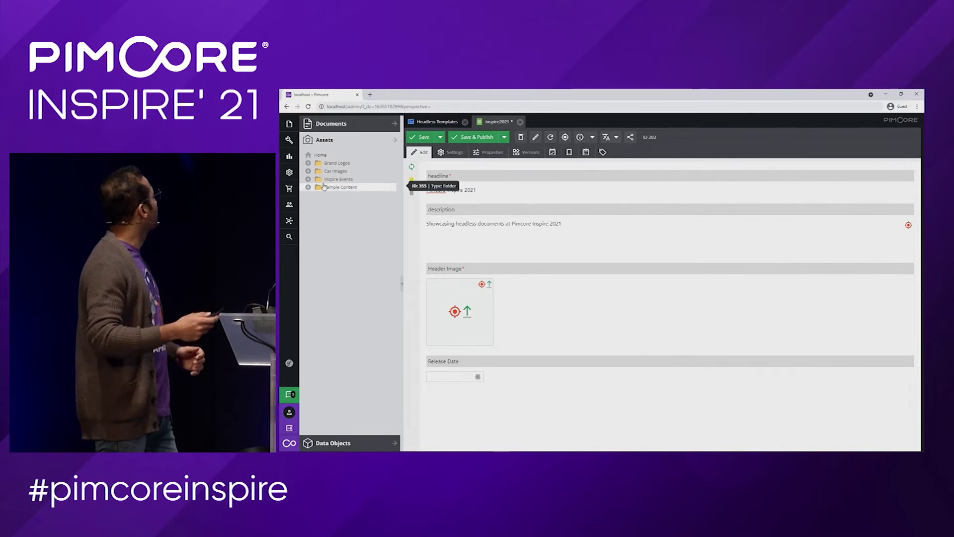
{"action": "left_click", "coordinate": [308, 178]}
{"action": "mouse_move", "coordinate": [333, 209]}
{"action": "left_click_drag", "start_coordinate": [333, 203], "coordinate": [459, 297]}
- Set the release date to 18.11.2021 and publish the document
{"action": "left_click", "coordinate": [454, 376]}
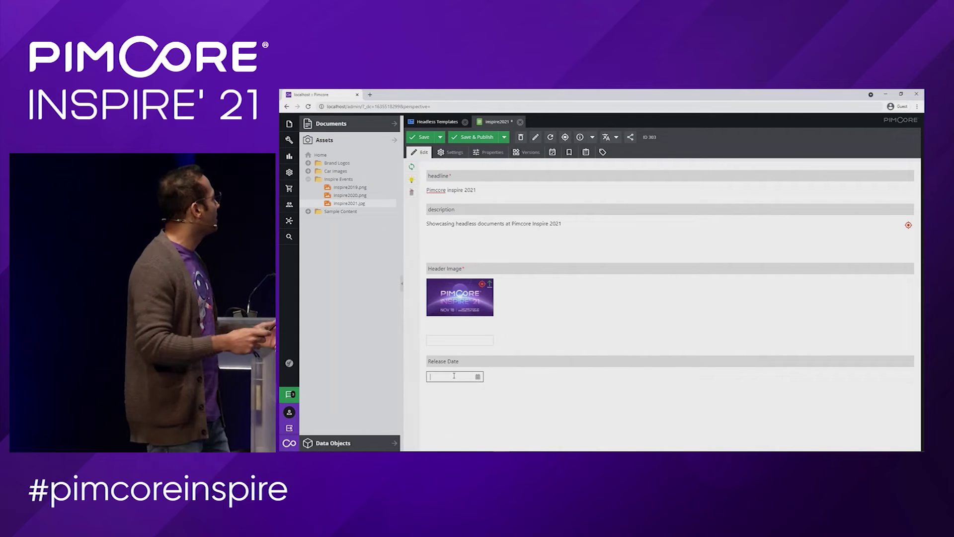
{"action": "type", "text": "18.11."}
{"action": "type", "text": "2021"}
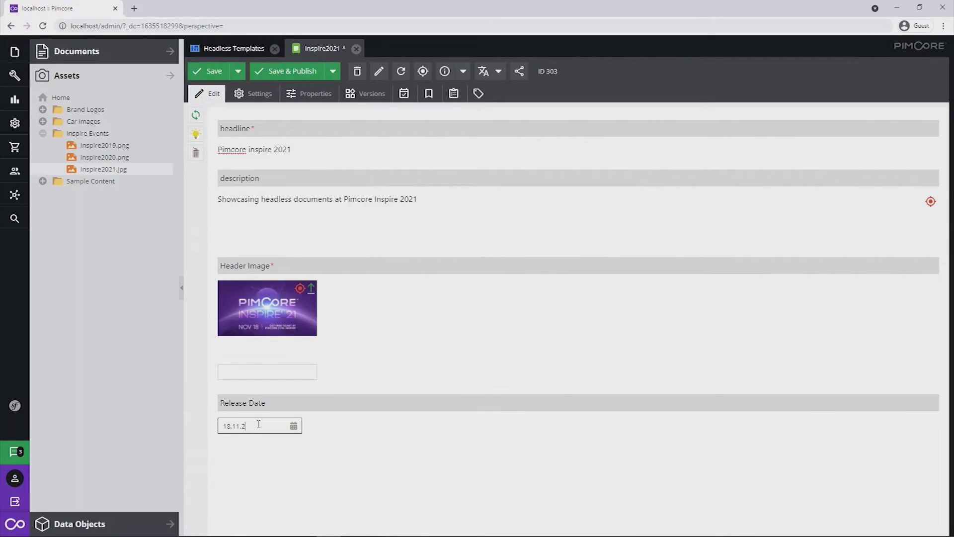
{"action": "left_click", "coordinate": [463, 413]}
{"action": "left_click", "coordinate": [292, 74]}
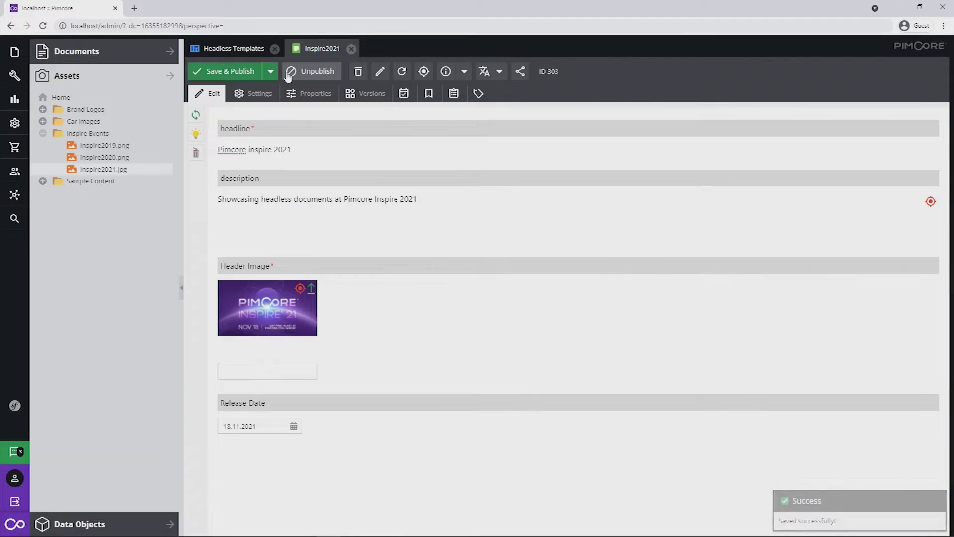
- Create a new headless brick named inspire-demo
{"action": "left_click", "coordinate": [14, 123]}
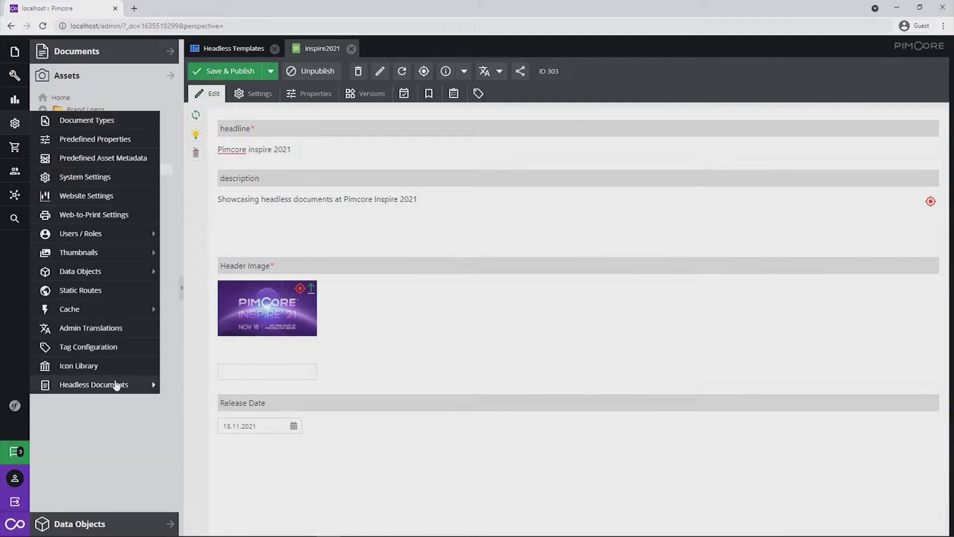
{"action": "mouse_move", "coordinate": [131, 386]}
{"action": "left_click", "coordinate": [215, 384]}
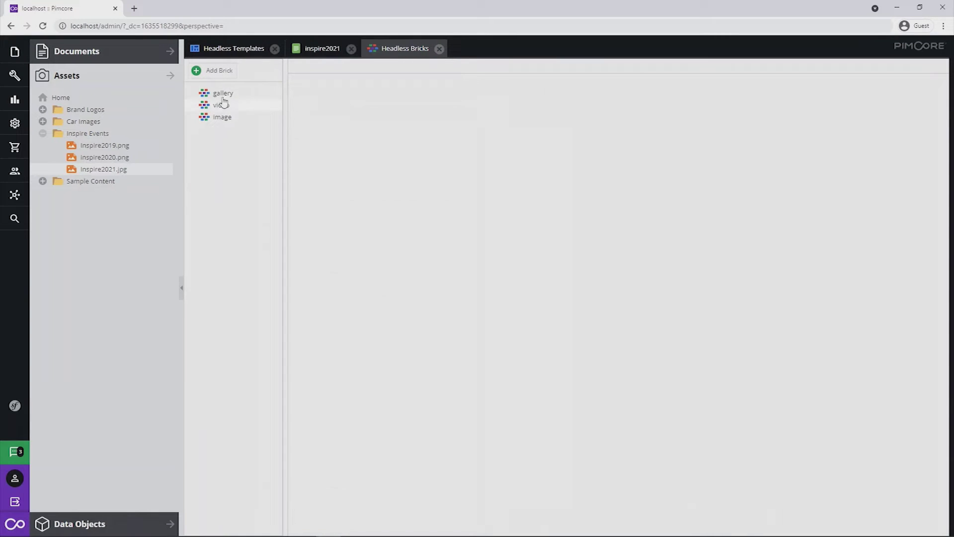
{"action": "left_click", "coordinate": [221, 70]}
{"action": "type", "text": "inspire-demo"}
{"action": "key", "text": "Return"}
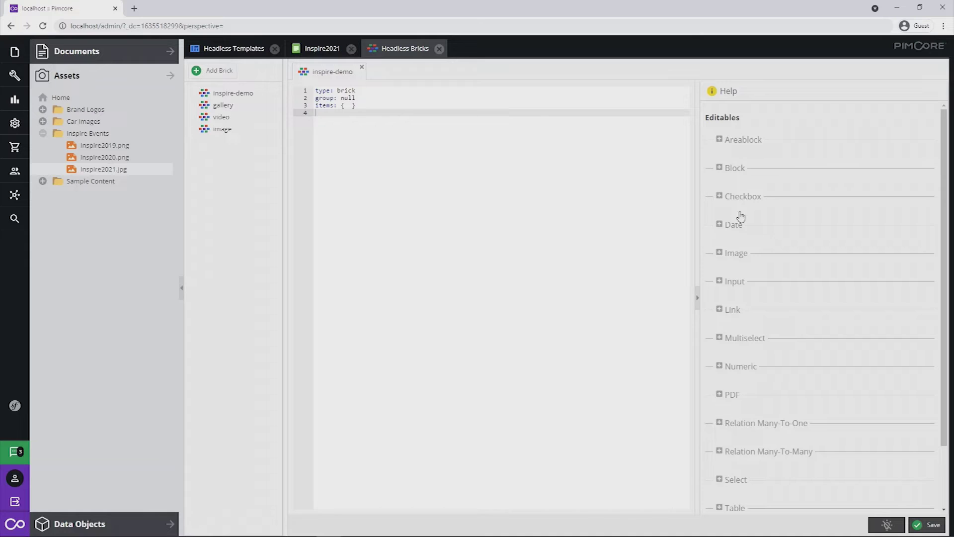
- Add the sample header_video editable from the video help to the items of the inspire-demo brick
{"action": "scroll", "coordinate": [750, 221], "scroll_direction": "down", "scroll_amount": 3}
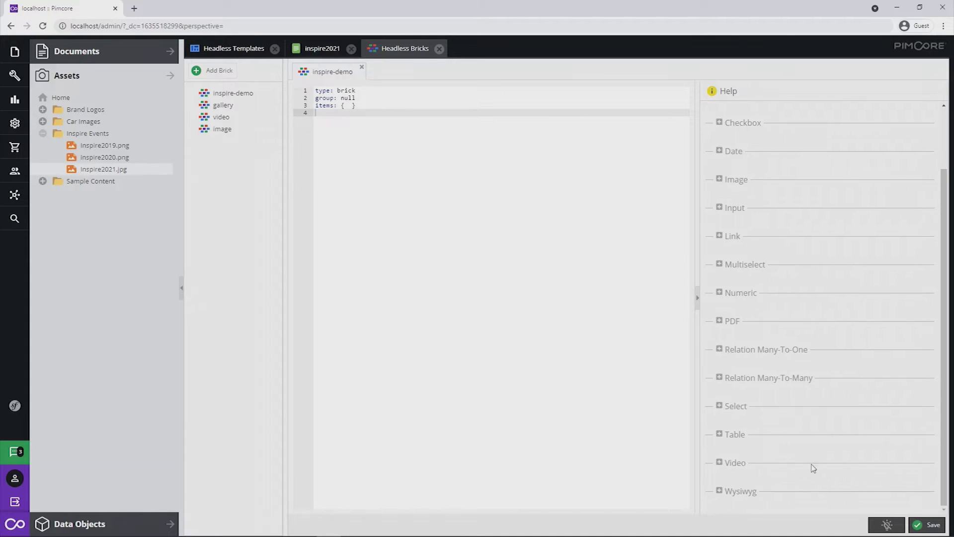
{"action": "left_click", "coordinate": [724, 468]}
{"action": "scroll", "coordinate": [765, 462], "scroll_direction": "down", "scroll_amount": 2}
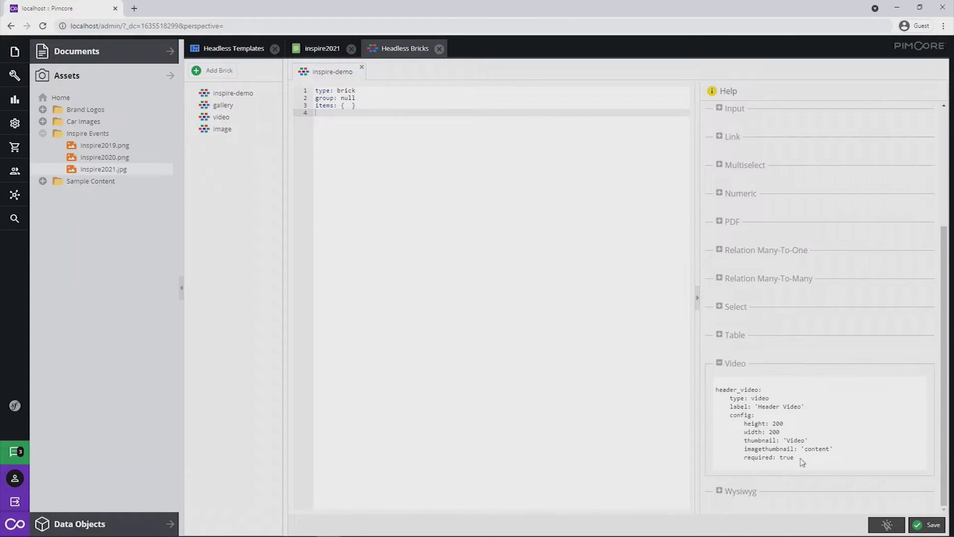
{"action": "left_click_drag", "start_coordinate": [806, 462], "coordinate": [716, 391]}
{"action": "key", "text": "ctrl+c"}
{"action": "left_click", "coordinate": [367, 107]}
{"action": "key", "text": "ctrl+v"}
{"action": "key", "text": "Return"}
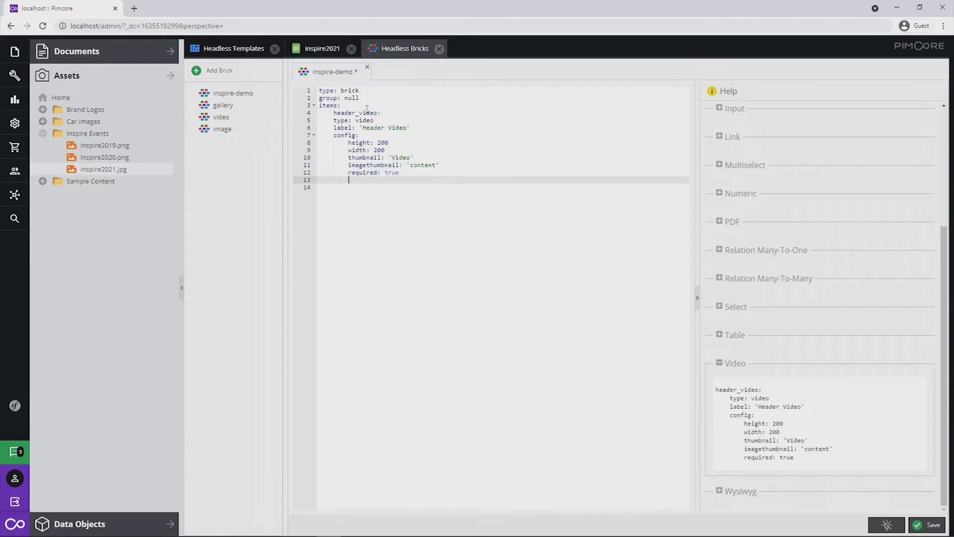
- Indent the type, label and config lines one level deeper beneath header_video
{"action": "left_click_drag", "start_coordinate": [400, 172], "coordinate": [320, 121]}
{"action": "key", "text": "Tab"}
{"action": "left_click", "coordinate": [355, 187]}
{"action": "left_click", "coordinate": [348, 180]}
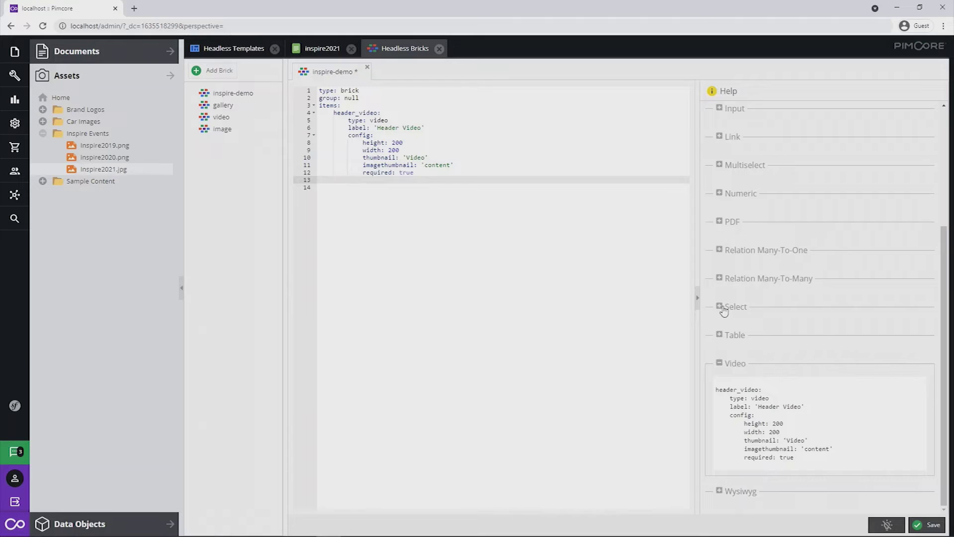
- Add the sample wysiwyg editable description with height 200 below header_video and save the brick
{"action": "scroll", "coordinate": [724, 310], "scroll_direction": "up", "scroll_amount": 3}
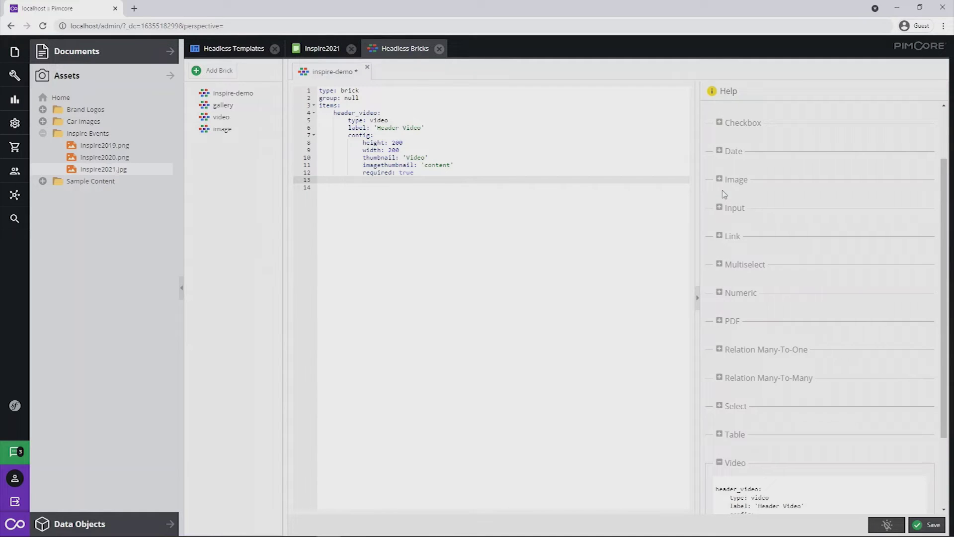
{"action": "scroll", "coordinate": [739, 421], "scroll_direction": "down", "scroll_amount": 3}
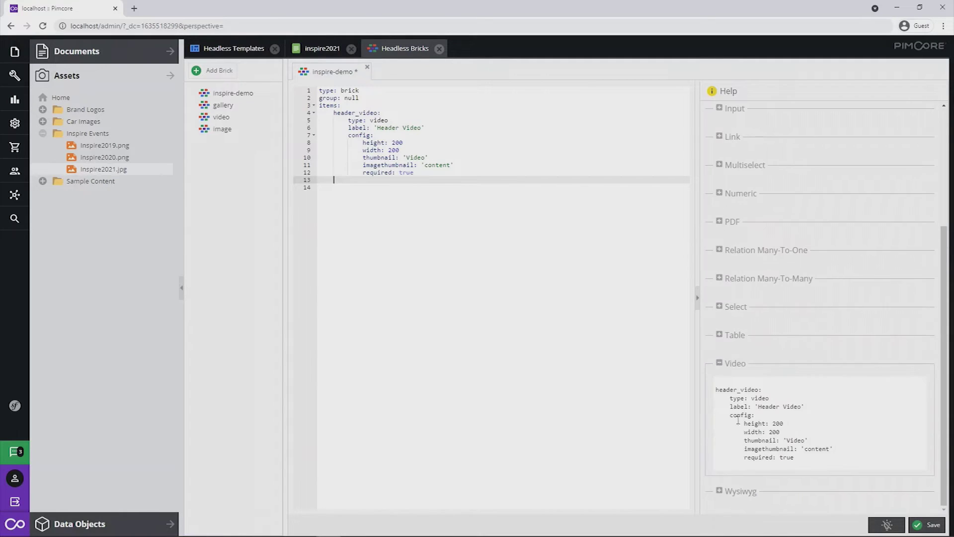
{"action": "left_click", "coordinate": [720, 491]}
{"action": "scroll", "coordinate": [782, 488], "scroll_direction": "down", "scroll_amount": 3}
{"action": "left_click_drag", "start_coordinate": [786, 430], "coordinate": [717, 396]}
{"action": "key", "text": "ctrl+c"}
{"action": "left_click", "coordinate": [368, 178]}
{"action": "key", "text": "ctrl+v"}
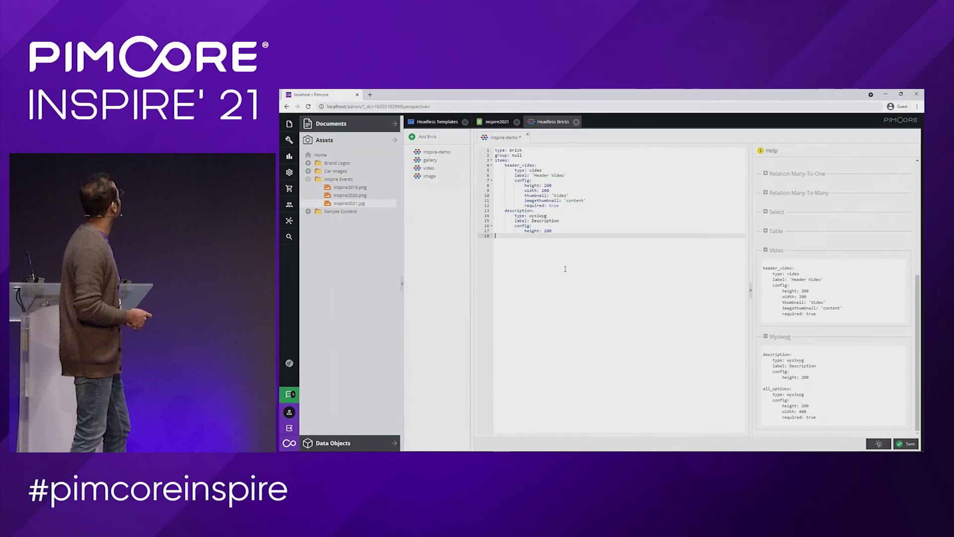
{"action": "key", "text": "ctrl+s"}
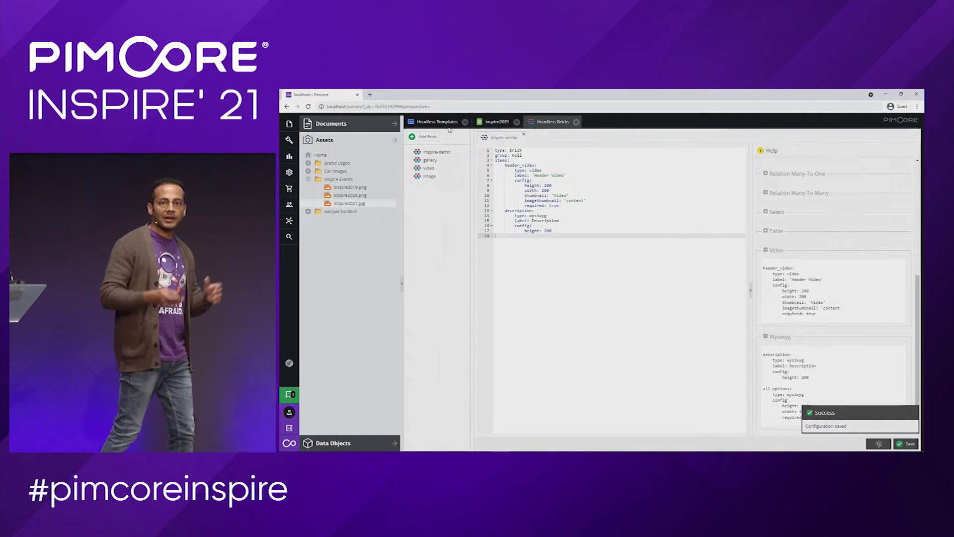
- Add the sample areablock editable content after release_date in the inspire-demo headless template and indent its properties
{"action": "left_click", "coordinate": [446, 122]}
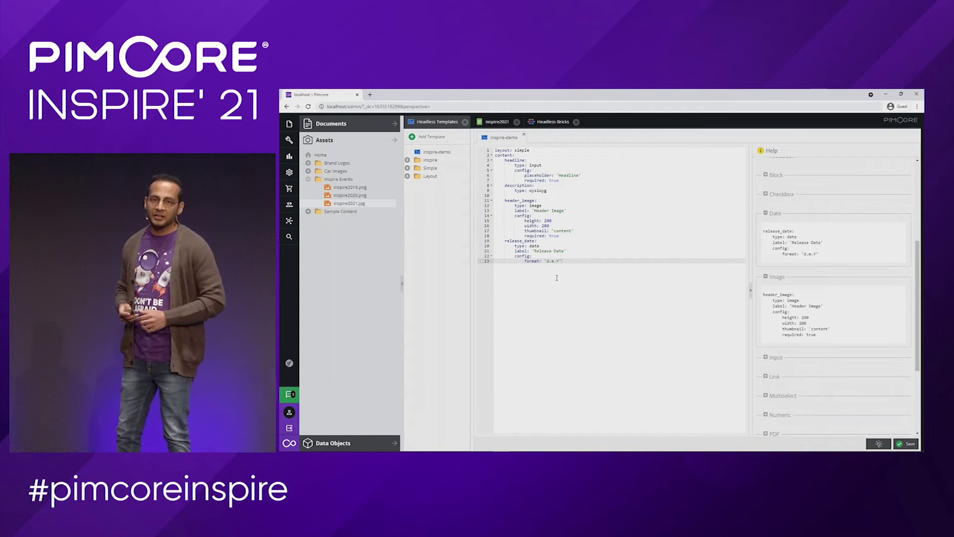
{"action": "key", "text": "Return"}
{"action": "key", "text": "Return"}
{"action": "key", "text": "BackSpace"}
{"action": "key", "text": "BackSpace"}
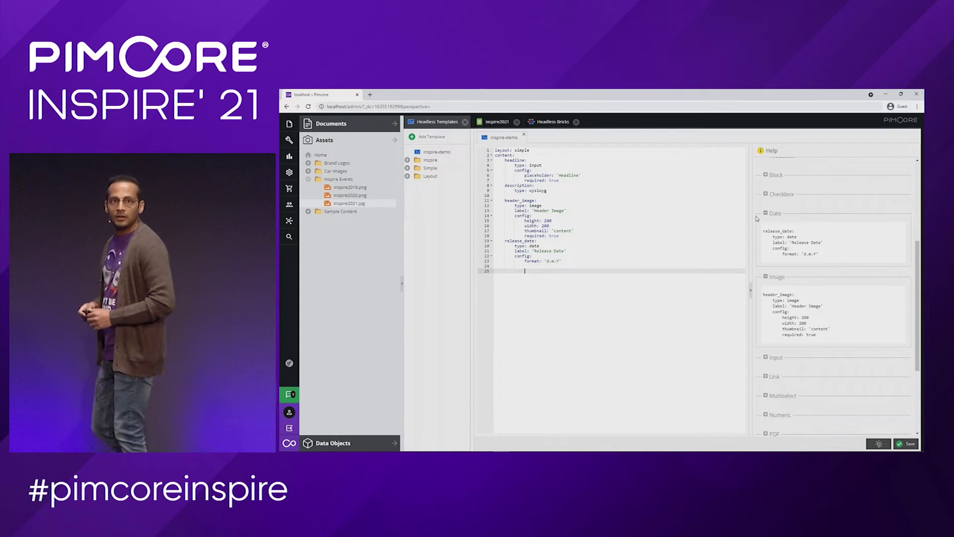
{"action": "scroll", "coordinate": [814, 298], "scroll_direction": "up", "scroll_amount": 3}
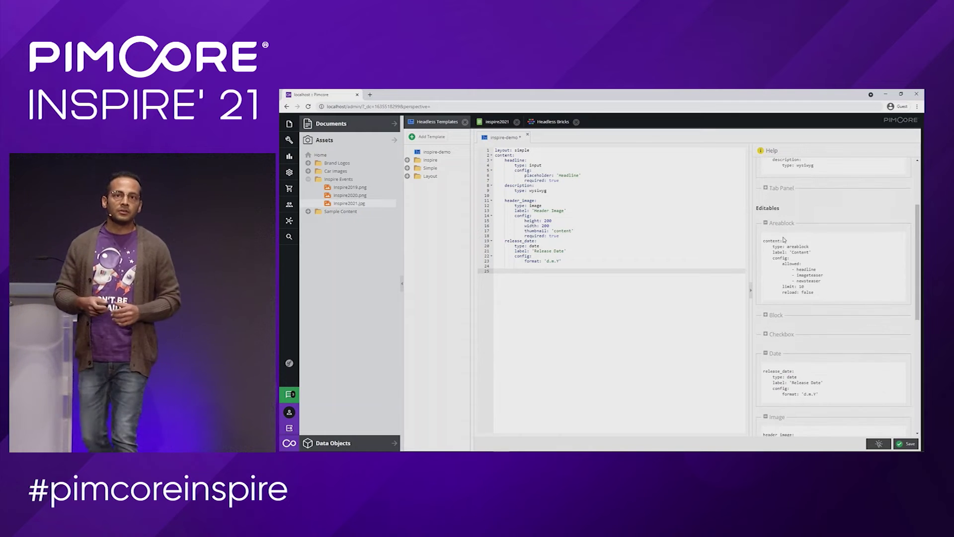
{"action": "left_click_drag", "start_coordinate": [814, 294], "coordinate": [764, 241]}
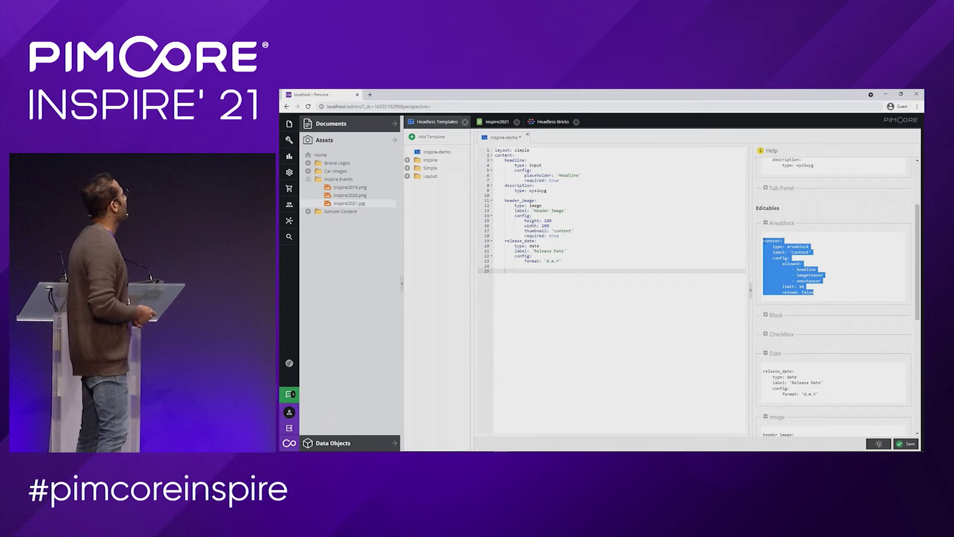
{"action": "key", "text": "ctrl+c"}
{"action": "left_click", "coordinate": [522, 281]}
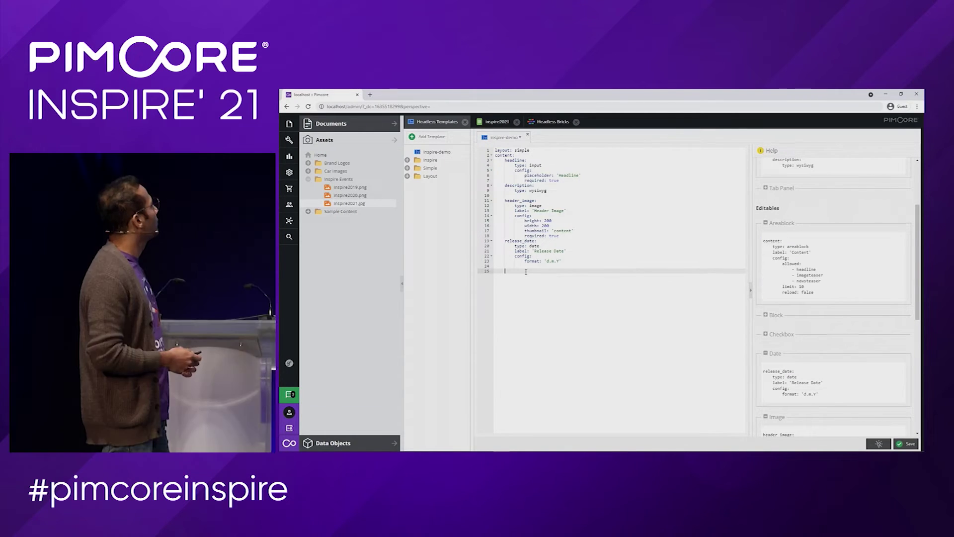
{"action": "key", "text": "ctrl+v"}
{"action": "left_click_drag", "start_coordinate": [505, 276], "coordinate": [548, 316]}
{"action": "key", "text": "Tab"}
- Set the areablock's allowed bricks to image, video and inspire-demo, and save the template
{"action": "left_click", "coordinate": [560, 301]}
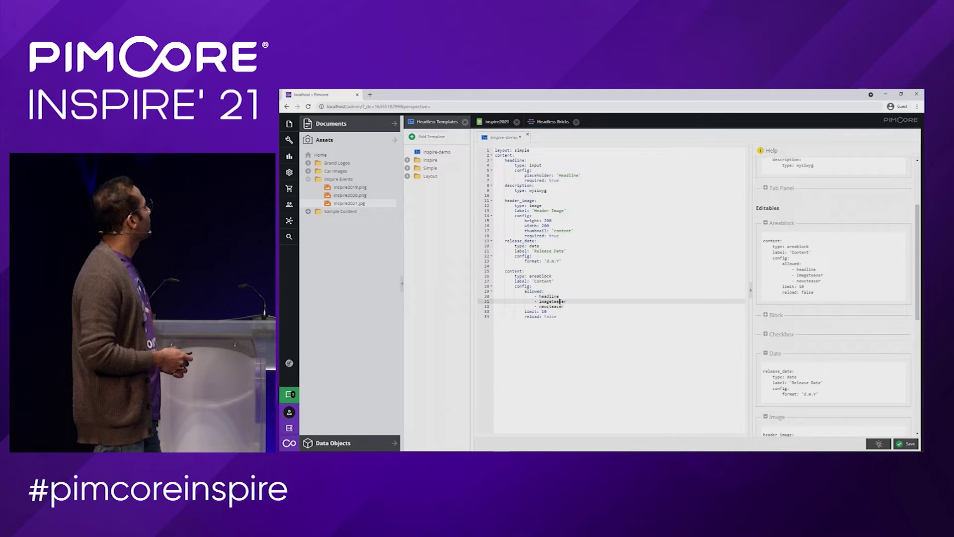
{"action": "double_click", "coordinate": [542, 296]}
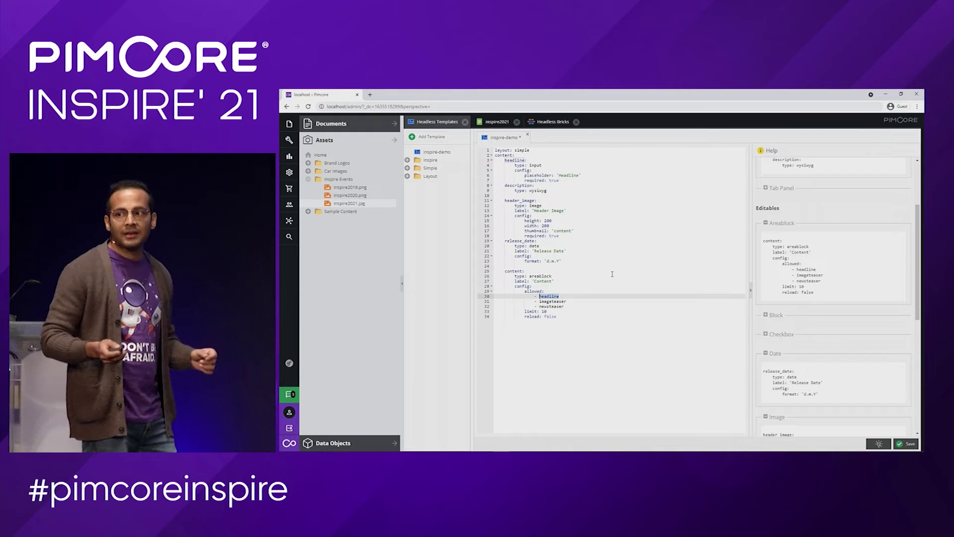
{"action": "type", "text": "image"}
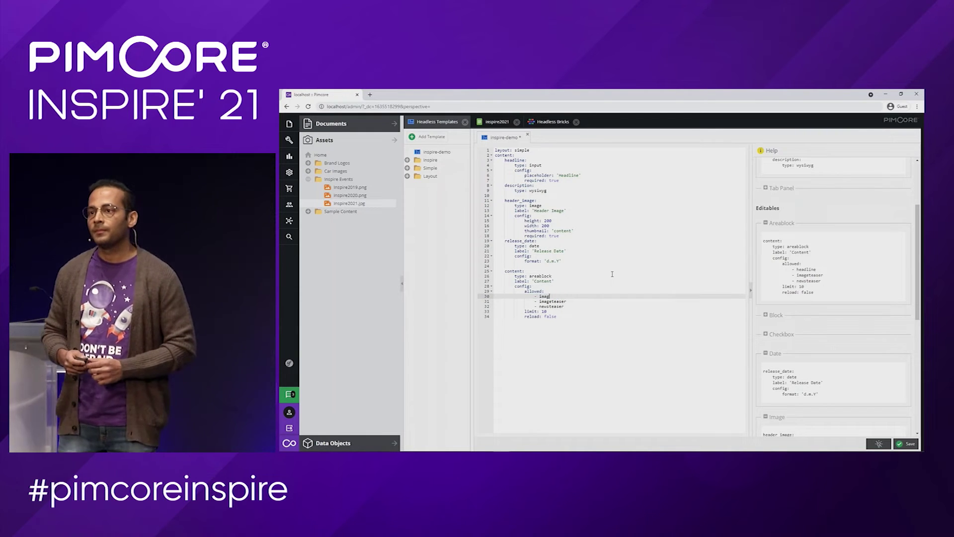
{"action": "double_click", "coordinate": [553, 302]}
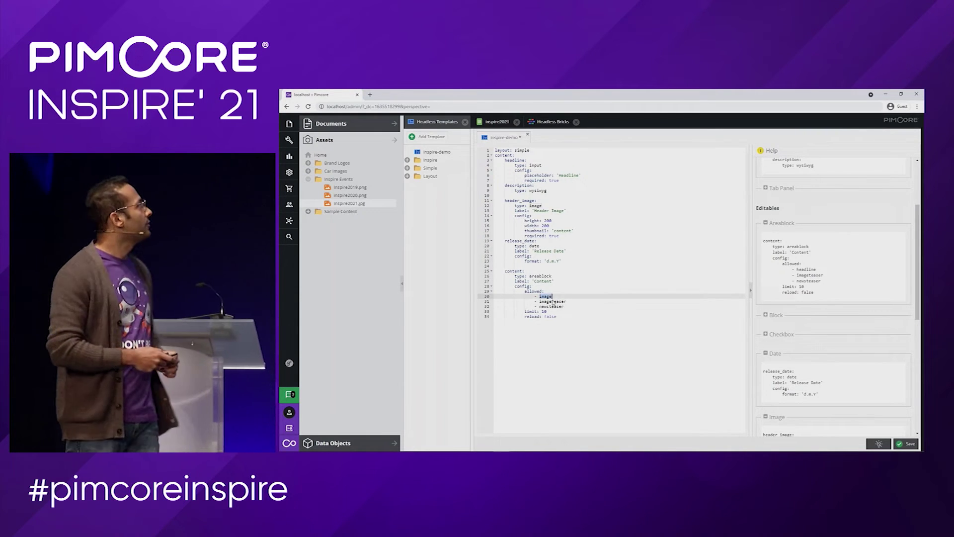
{"action": "type", "text": "video"}
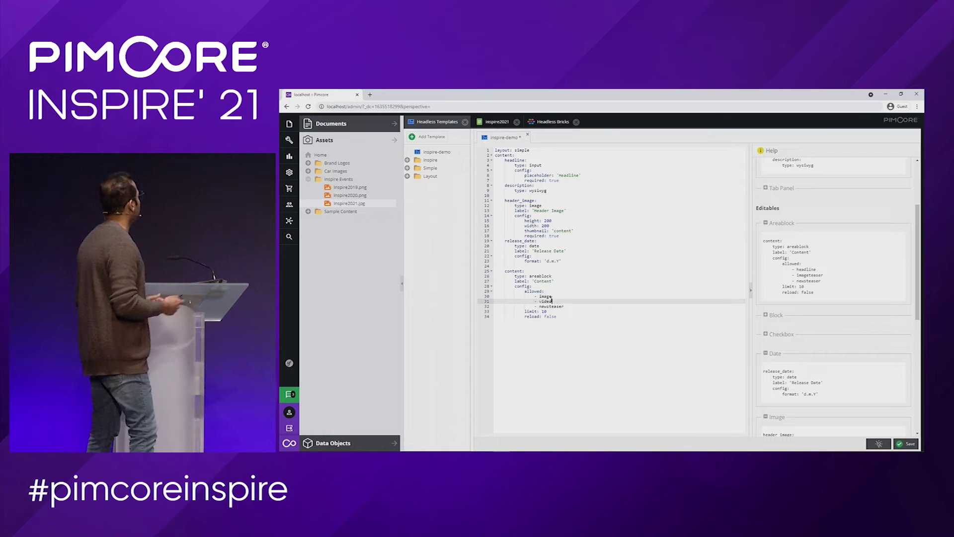
{"action": "double_click", "coordinate": [549, 307]}
{"action": "type", "text": "inspire-demo"}
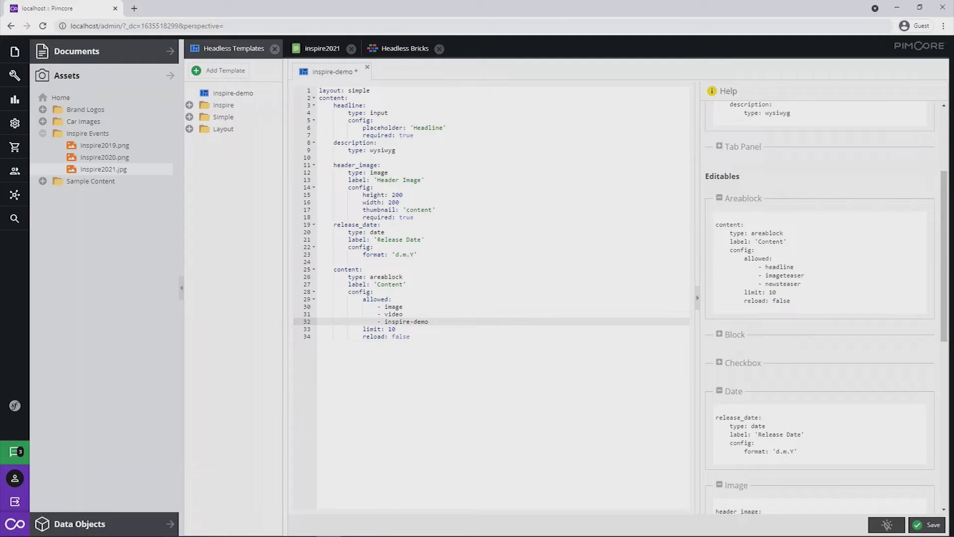
{"action": "left_click", "coordinate": [937, 525]}
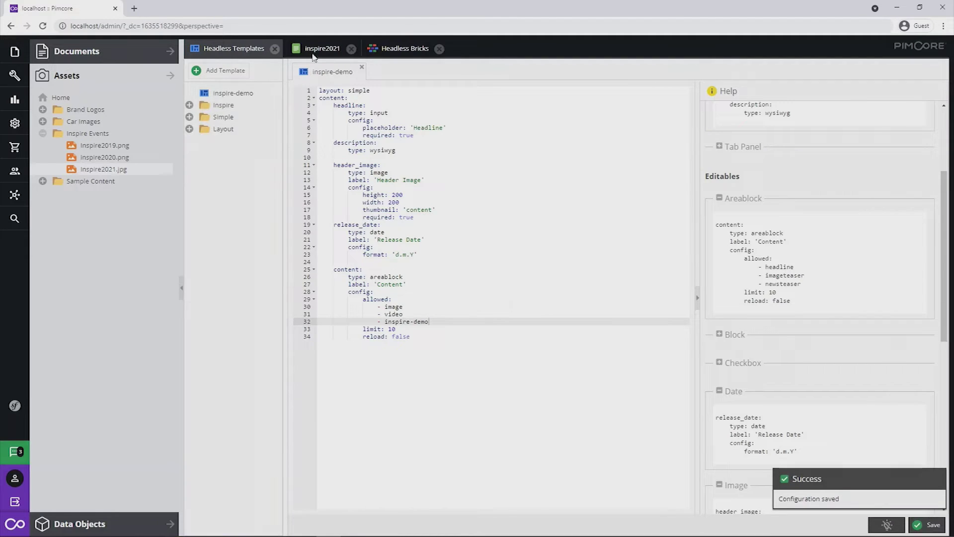
- Reload the inspire2021 document's editing view and add an Inspire-demo brick to its Content area
{"action": "left_click", "coordinate": [316, 51]}
{"action": "left_click", "coordinate": [197, 115]}
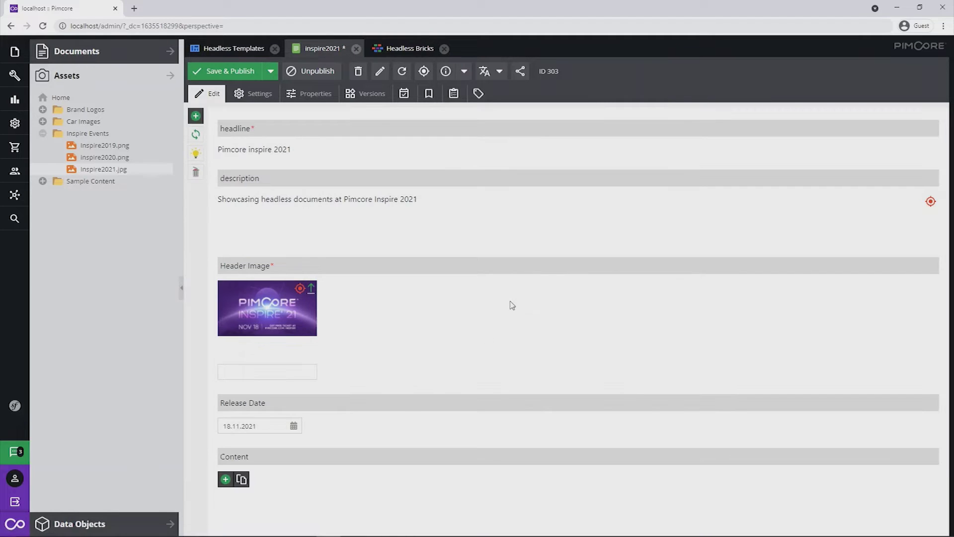
{"action": "left_click", "coordinate": [225, 480]}
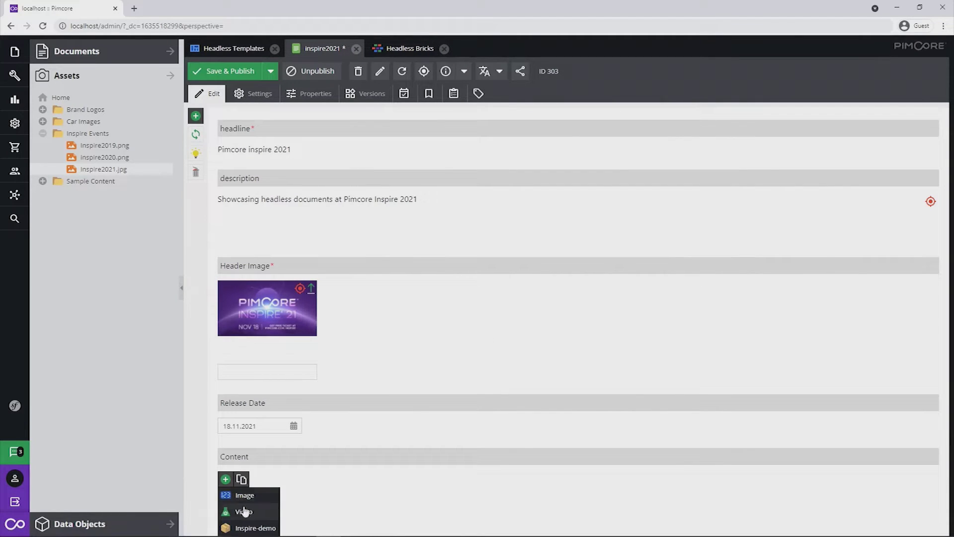
{"action": "left_click", "coordinate": [251, 527]}
{"action": "scroll", "coordinate": [356, 491], "scroll_direction": "down", "scroll_amount": 5}
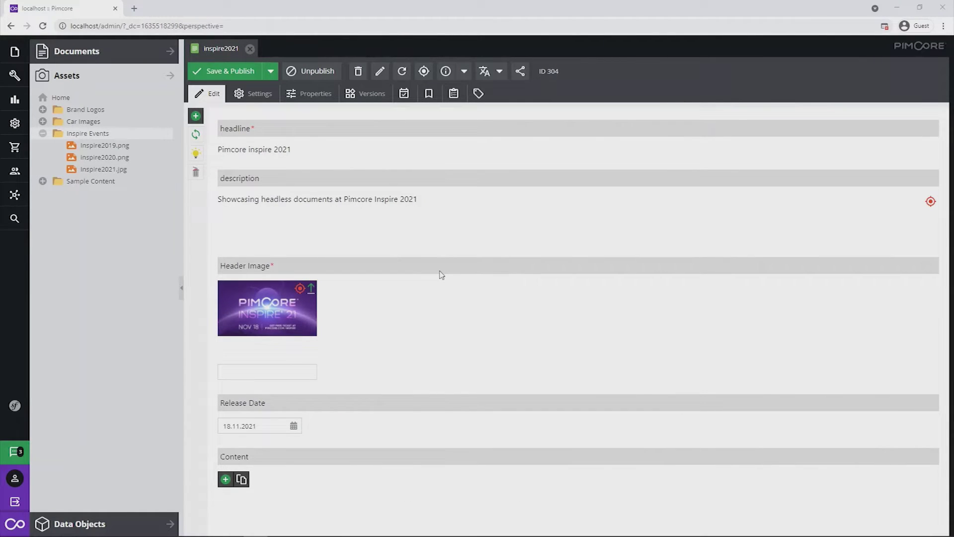
- Create a Datahub GraphQL configuration with the identifier inspire-demo
{"action": "left_click", "coordinate": [15, 194]}
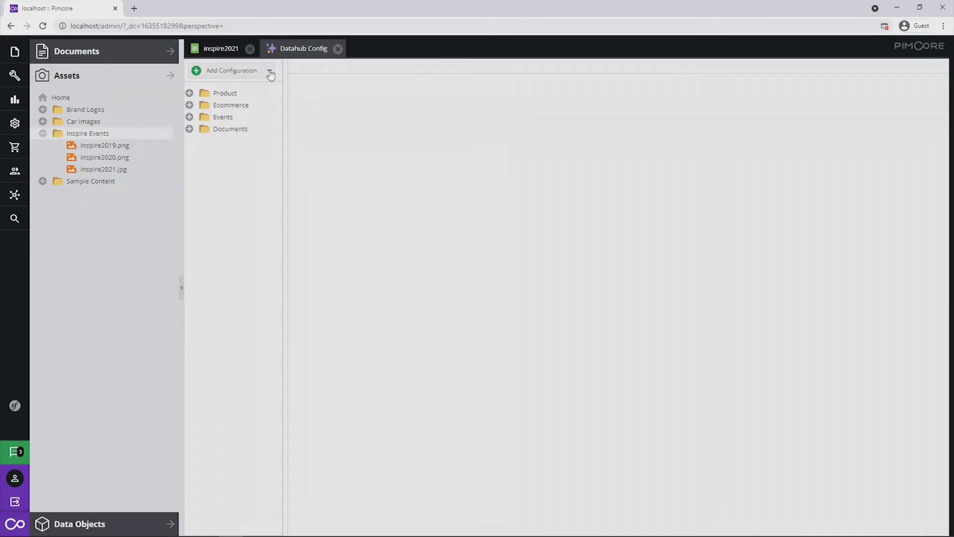
{"action": "left_click", "coordinate": [270, 73]}
{"action": "left_click", "coordinate": [249, 85]}
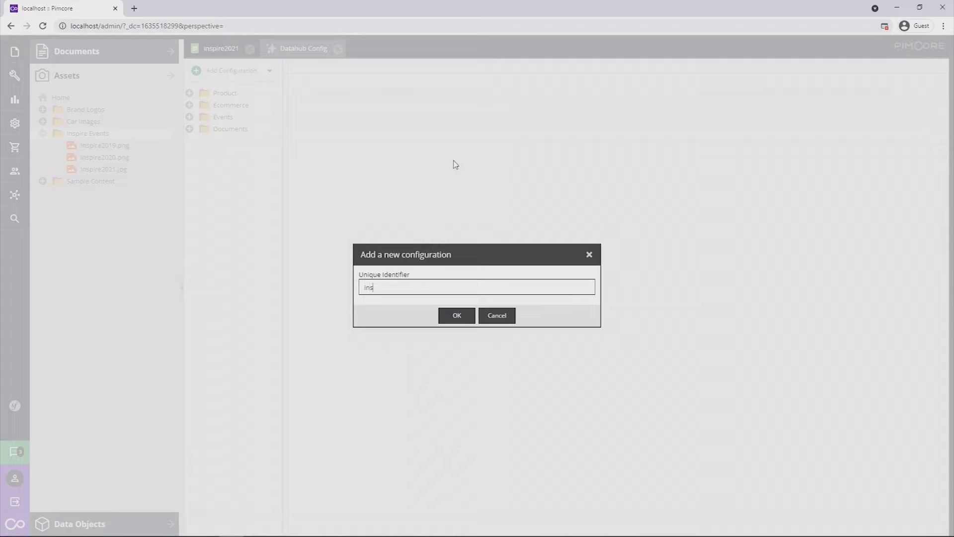
{"action": "type", "text": "inspire-d"}
{"action": "key", "text": "Return"}
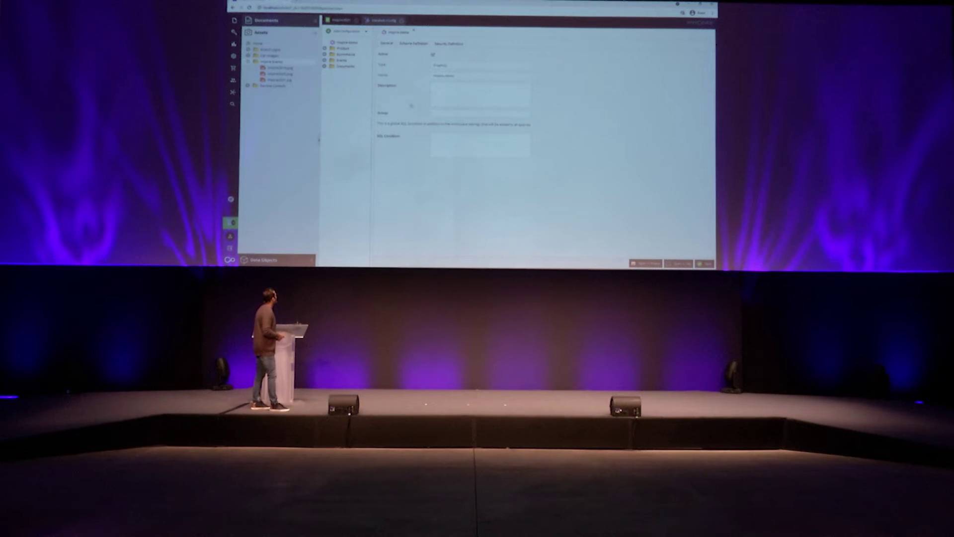
- Allow read access to the generic types Document and Document Folder in the configuration's schema definition
{"action": "left_click", "coordinate": [412, 46]}
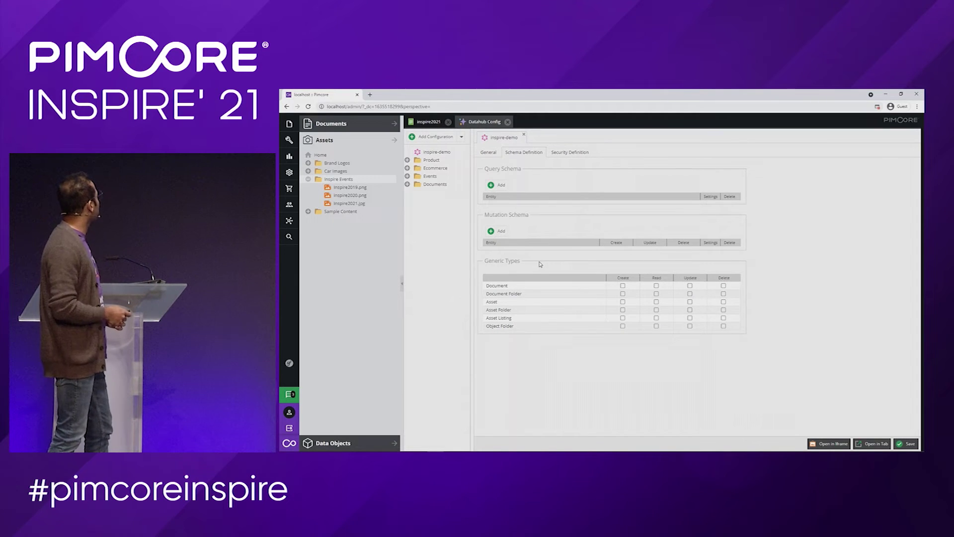
{"action": "left_click", "coordinate": [657, 286]}
{"action": "left_click", "coordinate": [656, 294]}
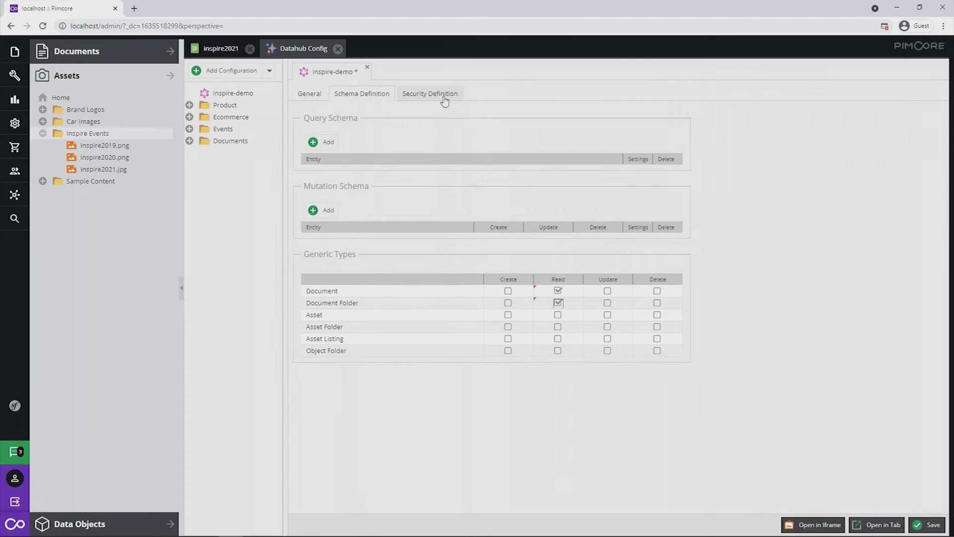
- Generate a Datahub API key and add the events folder as a documents workspace with read permission
{"action": "left_click", "coordinate": [445, 101]}
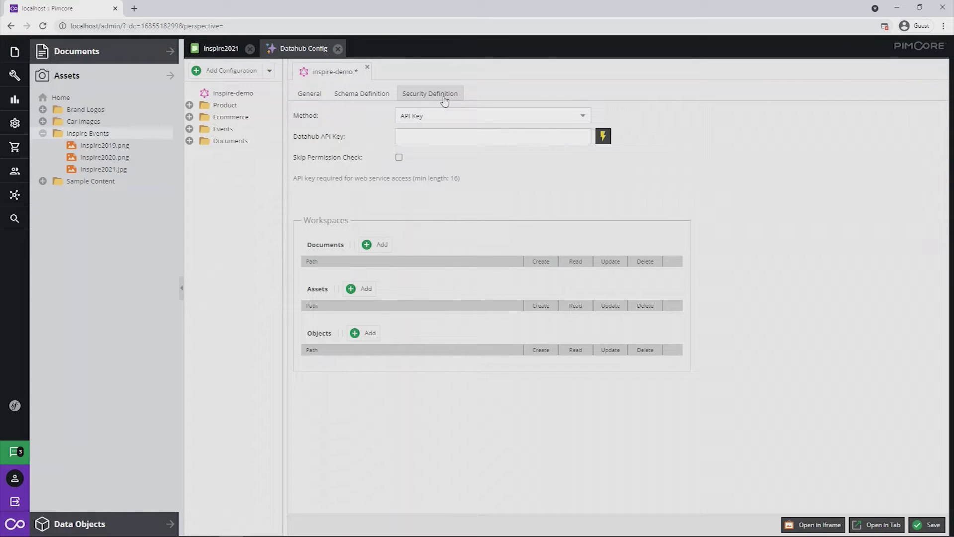
{"action": "left_click", "coordinate": [602, 141]}
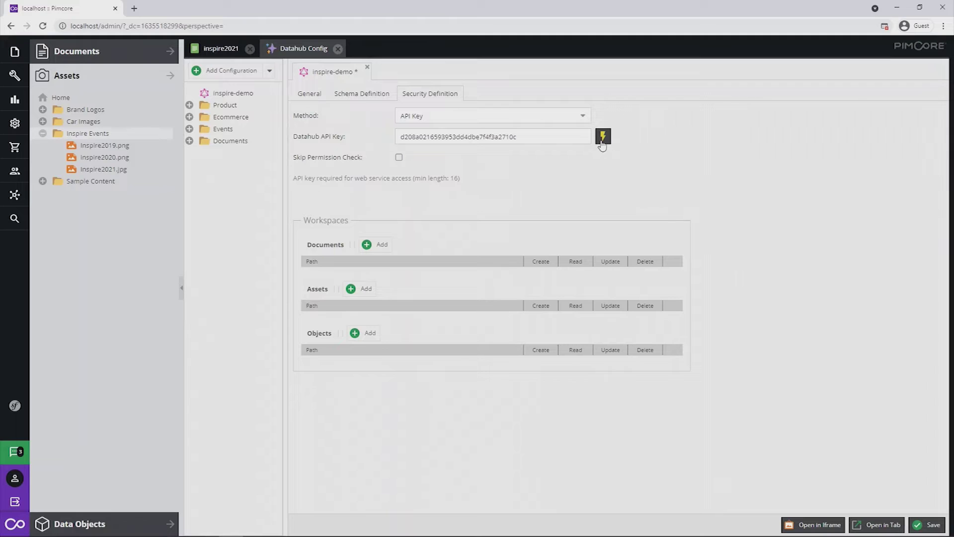
{"action": "left_click", "coordinate": [382, 246]}
{"action": "left_click", "coordinate": [66, 51]}
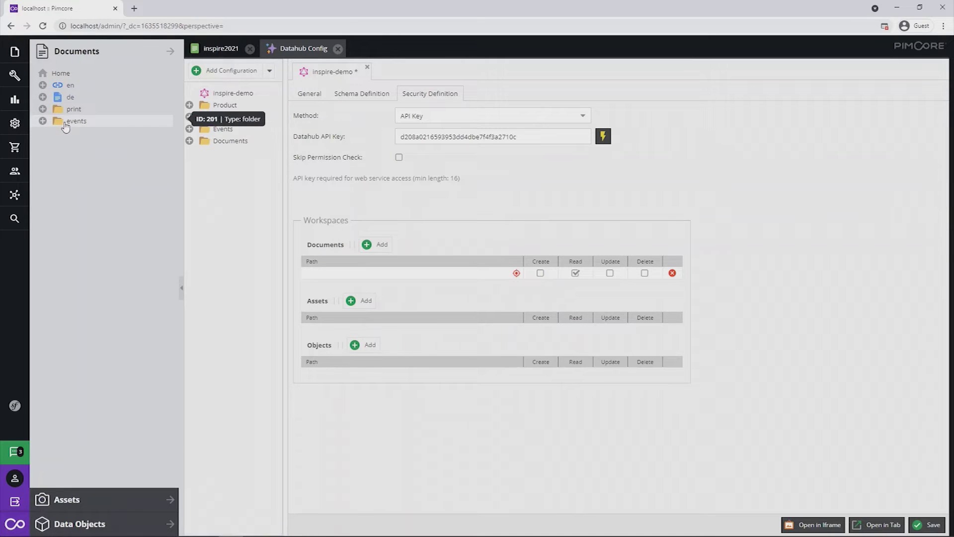
{"action": "left_click_drag", "start_coordinate": [65, 128], "coordinate": [403, 273]}
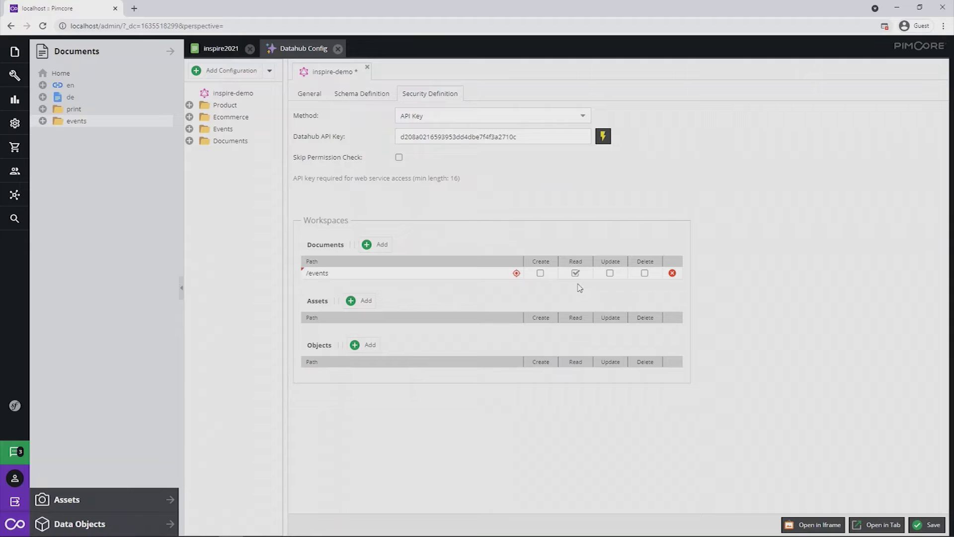
- Save the inspire-demo configuration and open its GraphQL playground in a separate browser tab
{"action": "left_click", "coordinate": [926, 526]}
{"action": "left_click", "coordinate": [876, 526]}
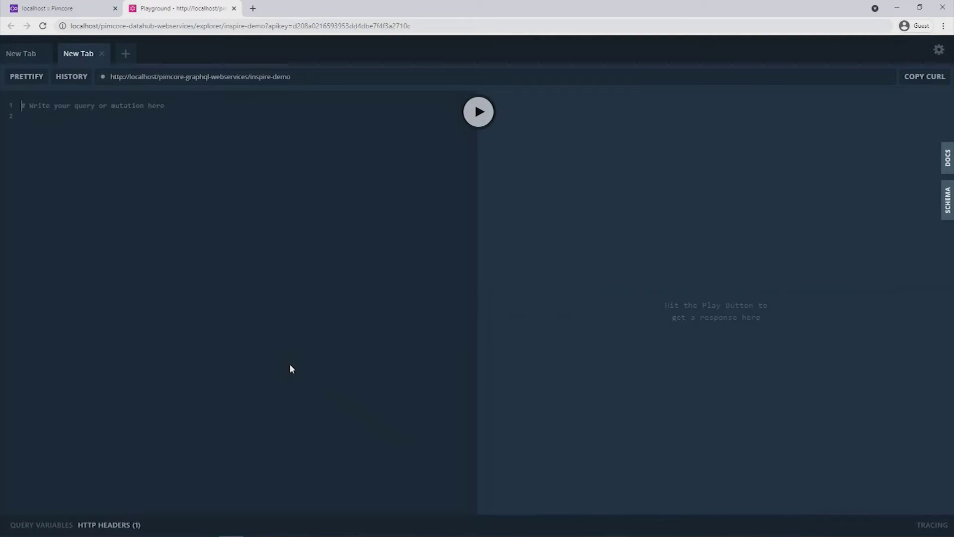
- Replace the placeholder text with a GraphQL query calling getDocument with id 304
{"action": "key", "text": "ctrl+a"}
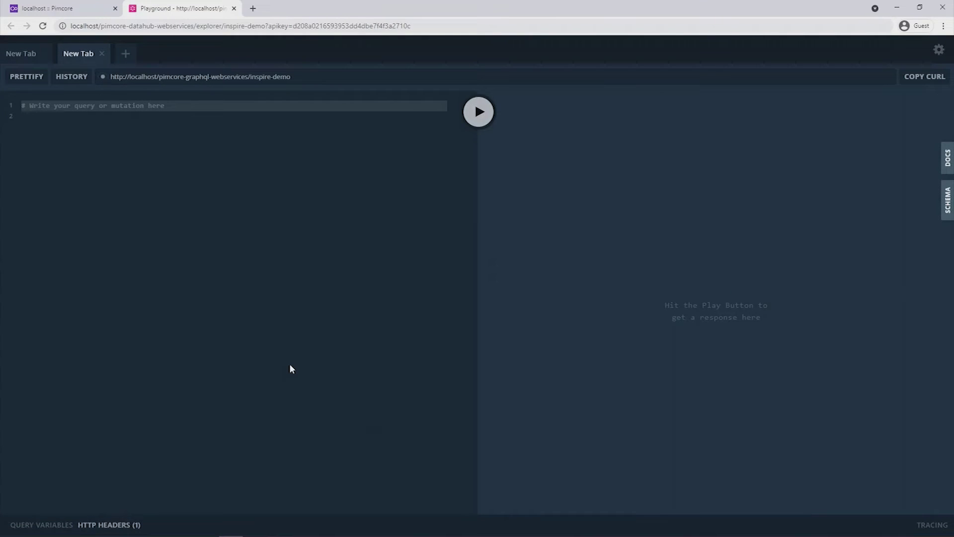
{"action": "type", "text": "{"}
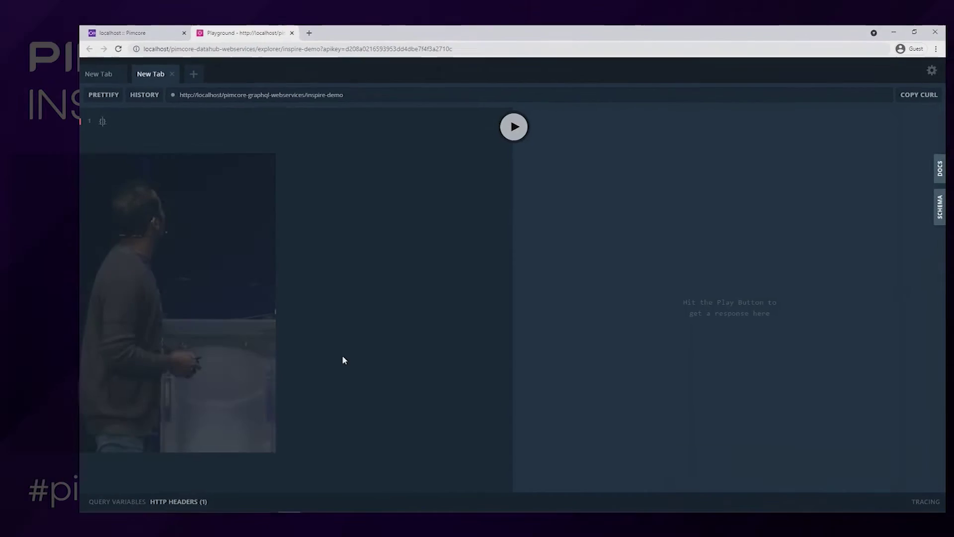
{"action": "key", "text": "Return"}
{"action": "type", "text": "getDocument"}
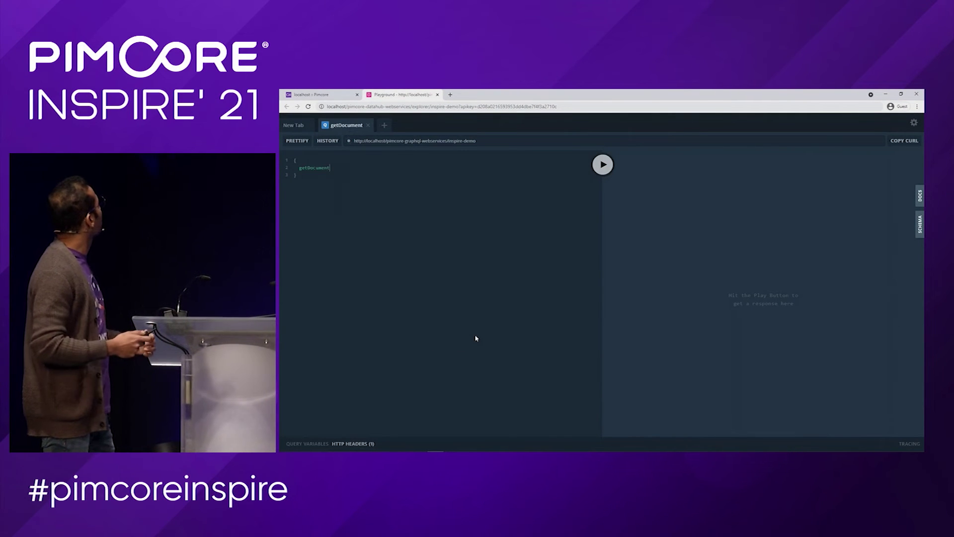
{"action": "type", "text": "(id:"}
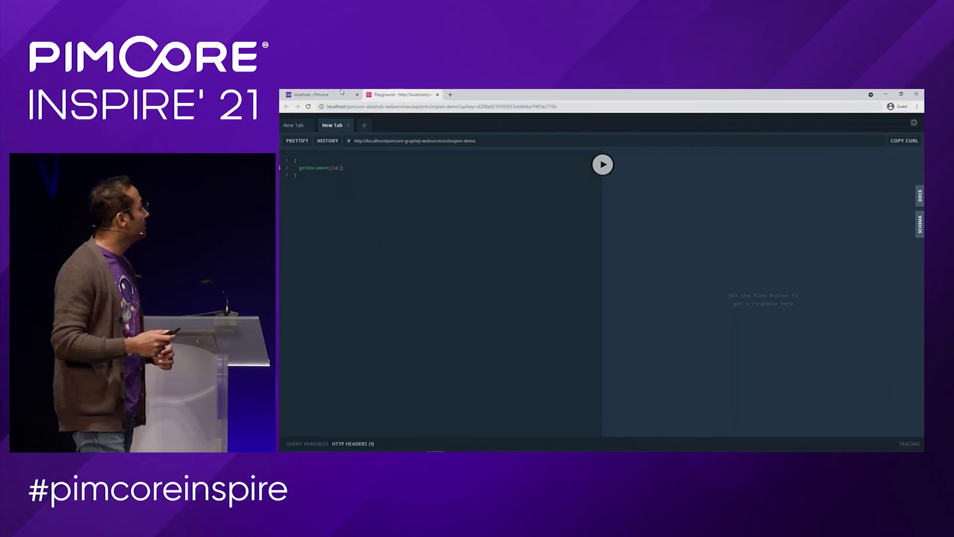
{"action": "left_click", "coordinate": [342, 92]}
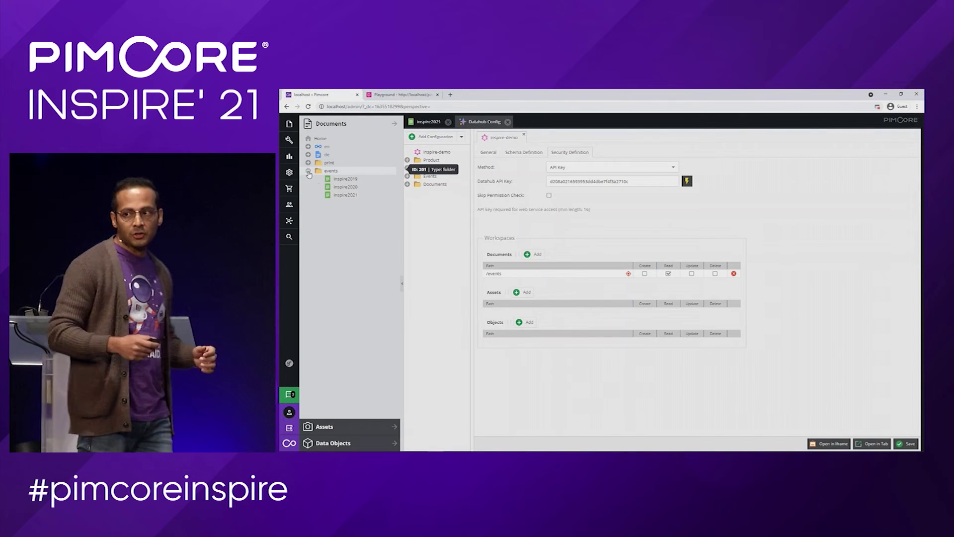
{"action": "left_click", "coordinate": [401, 94]}
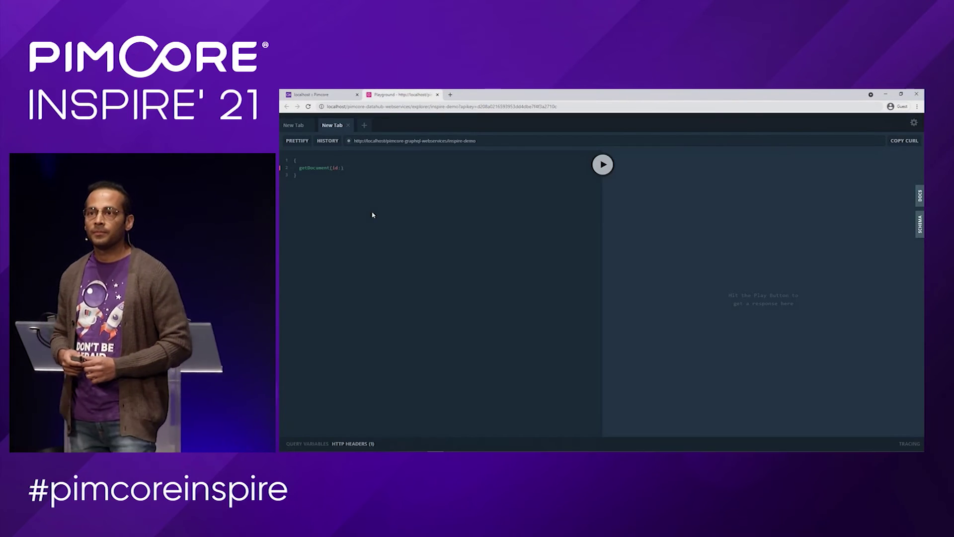
{"action": "type", "text": "304)"}
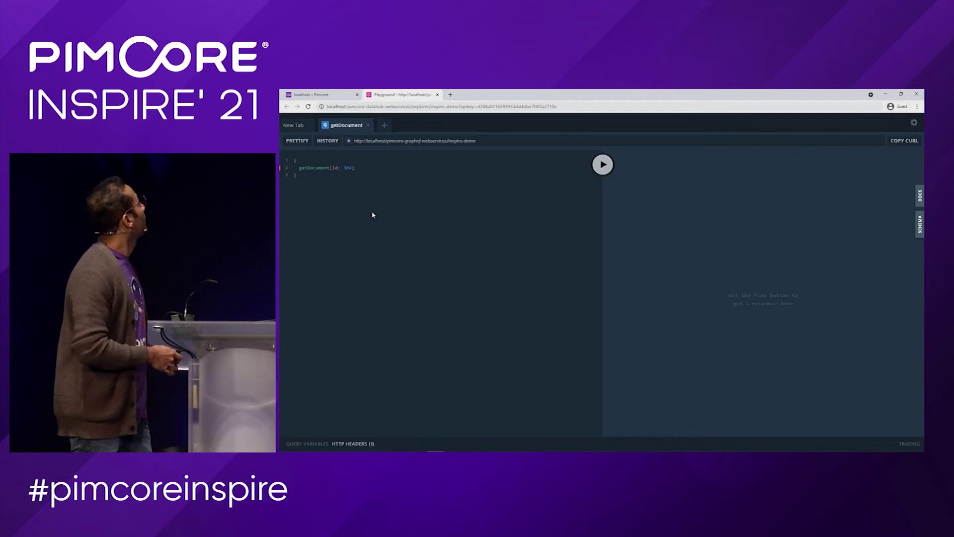
- Add an inline fragment on document_headlessdocument inside the getDocument selection
{"action": "type", "text": " {"}
{"action": "key", "text": "Return"}
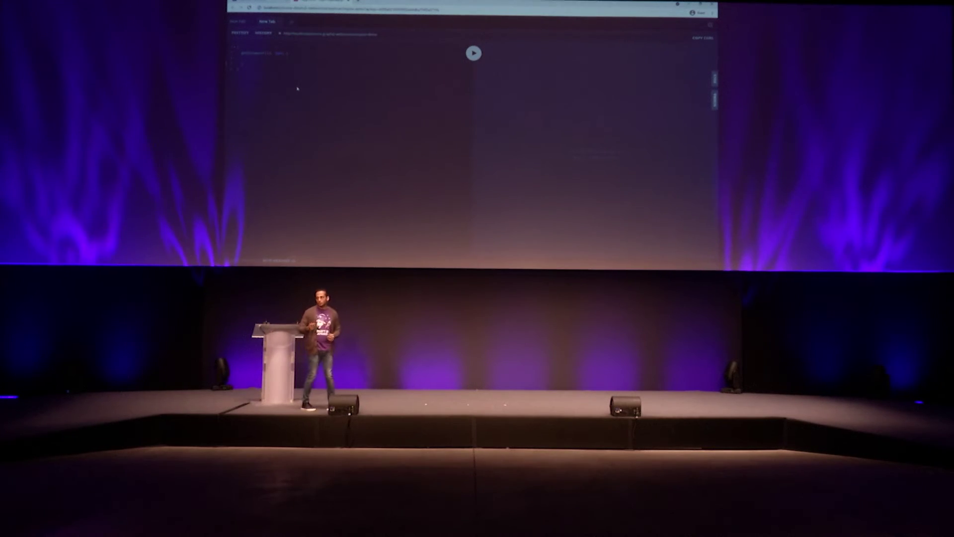
{"action": "type", "text": "doc"}
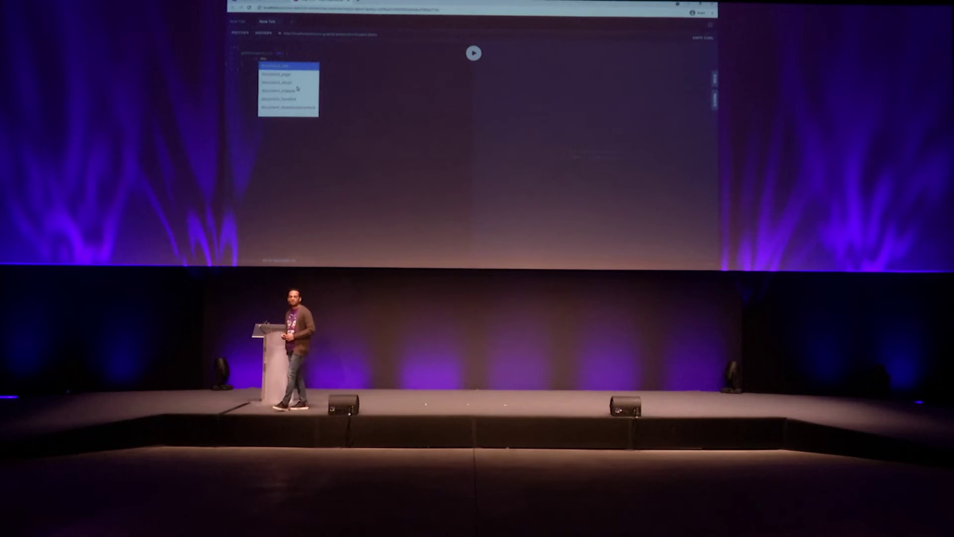
{"action": "type", "text": "ument"}
{"action": "key", "text": "Up"}
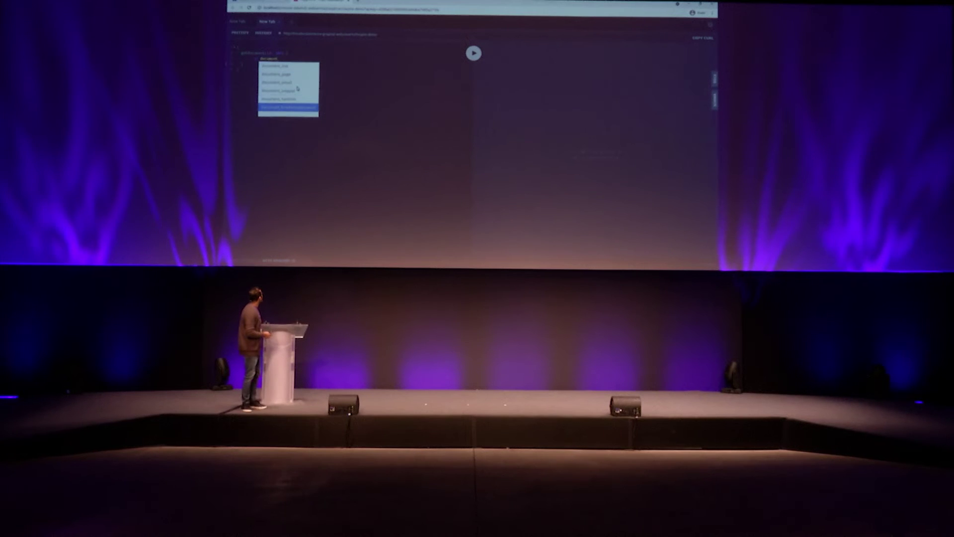
{"action": "key", "text": "Return"}
{"action": "type", "text": "{"}
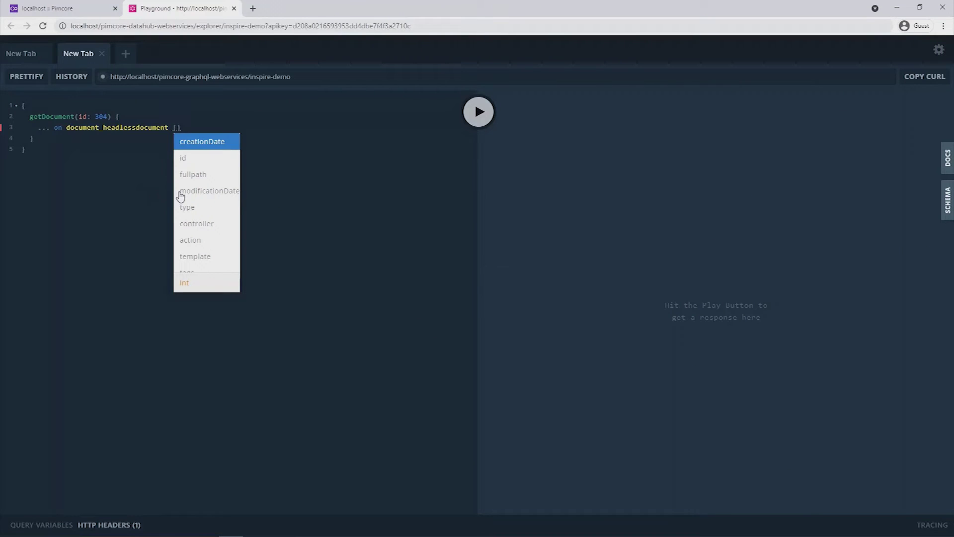
- Request the id and fullpath fields in the document_headlessdocument fragment and run the query
{"action": "scroll", "coordinate": [213, 216], "scroll_direction": "down", "scroll_amount": 5}
{"action": "scroll", "coordinate": [213, 214], "scroll_direction": "up", "scroll_amount": 5}
{"action": "left_click", "coordinate": [207, 159]}
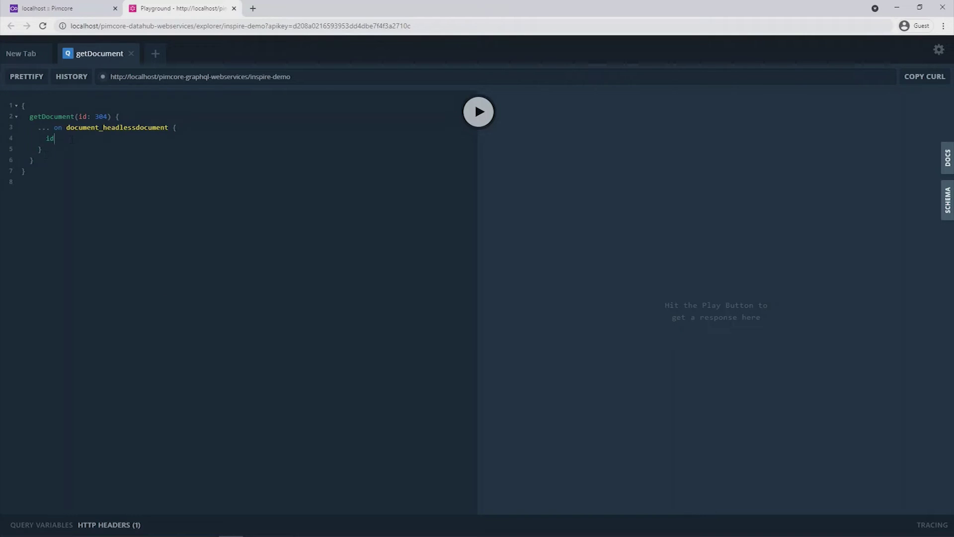
{"action": "type", "text": "fullpath"}
{"action": "left_click", "coordinate": [478, 126]}
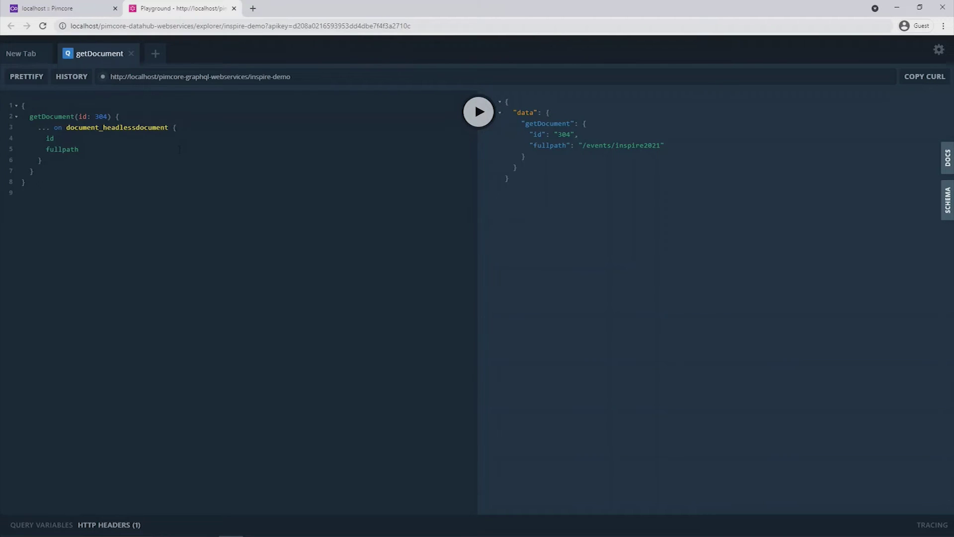
- Add an editables block below fullpath with a fragment on document_editableInput that requests text
{"action": "type", "text": "editables {"}
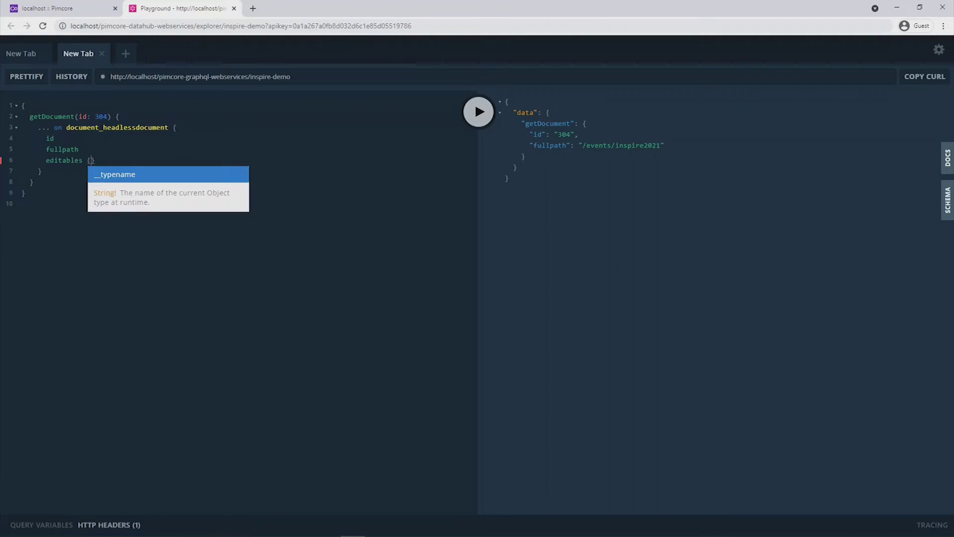
{"action": "key", "text": "Escape"}
{"action": "key", "text": "Return"}
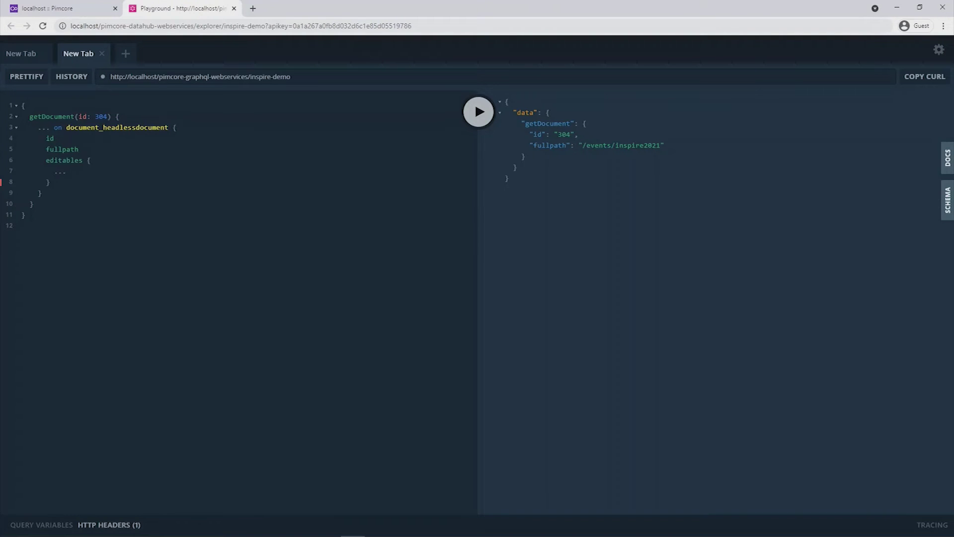
{"action": "type", "text": "on inpu"}
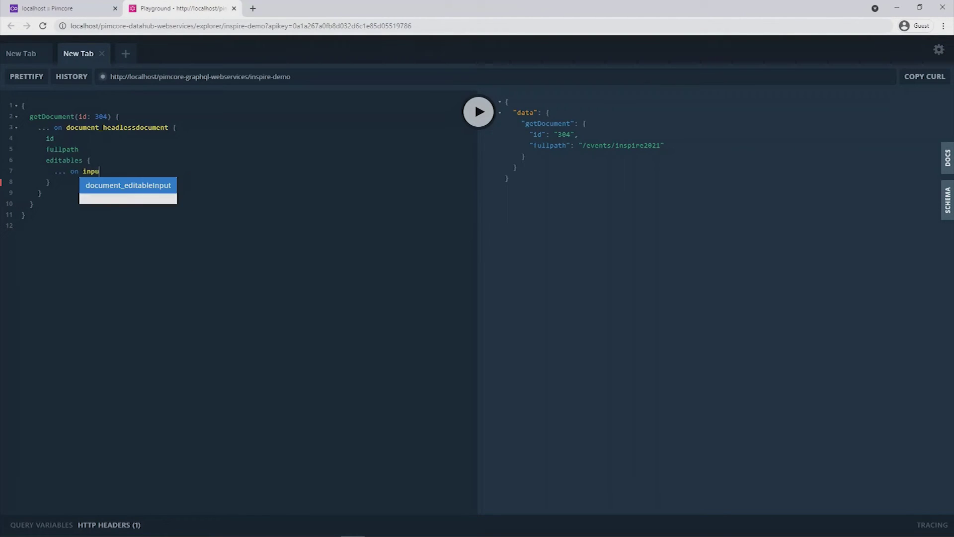
{"action": "key", "text": "Return"}
{"action": "type", "text": "{"}
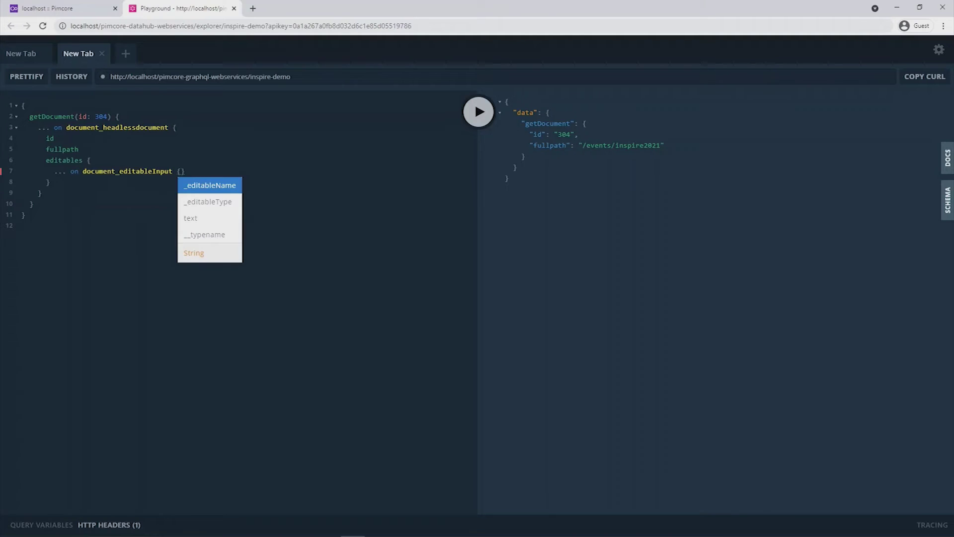
{"action": "type", "text": "te"}
{"action": "key", "text": "Return"}
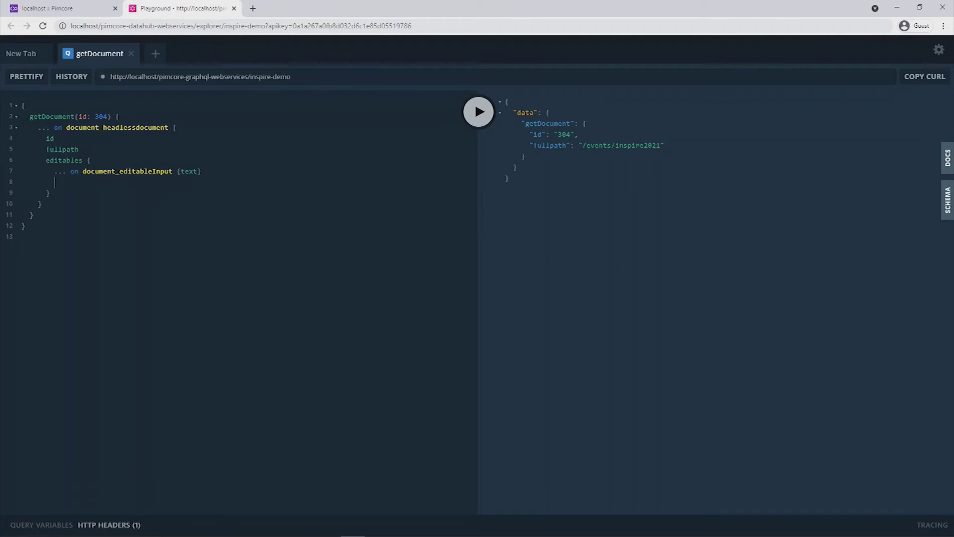
- Add a fragment on document_editableWysiwyg requesting text to the editables block
{"action": "type", "text": ".. on "}
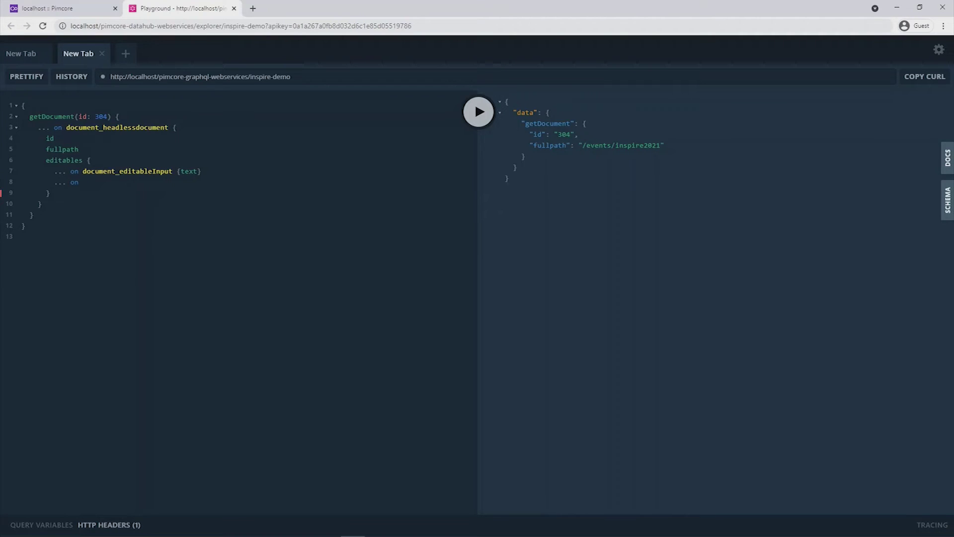
{"action": "type", "text": "w"}
{"action": "key", "text": "Return"}
{"action": "type", "text": "{text}"}
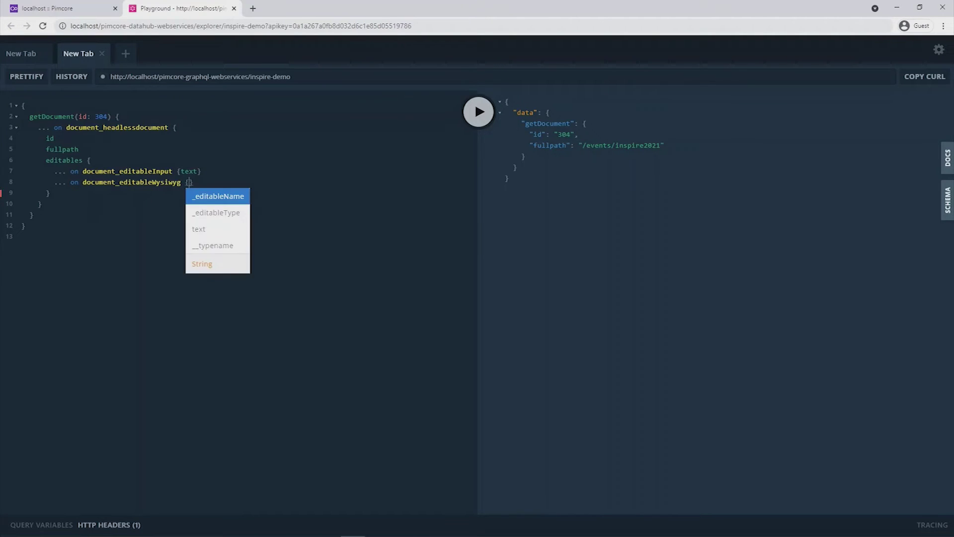
- Add a fragment on document_editableImage to the editables block, requesting the image's fullpath
{"action": "type", "text": "... on "}
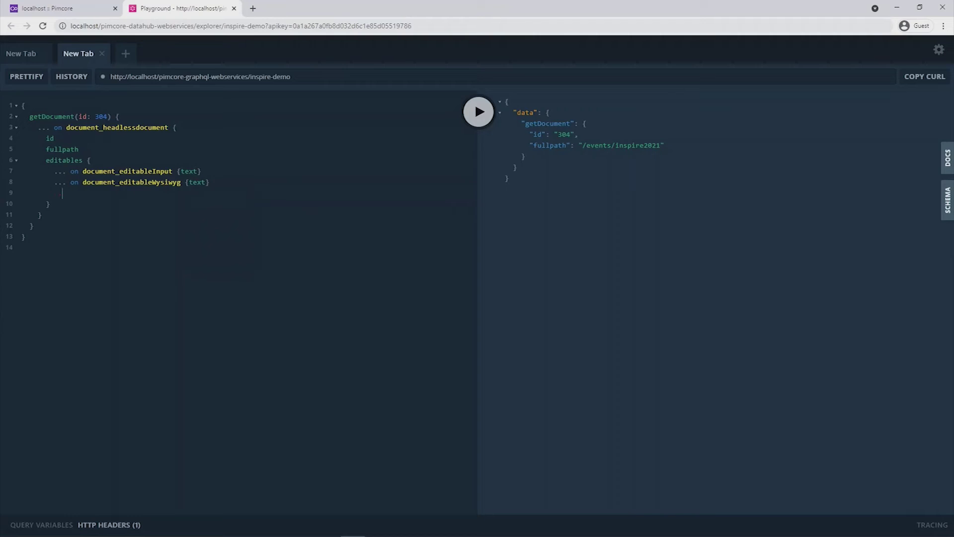
{"action": "type", "text": "image"}
{"action": "key", "text": "Return"}
{"action": "type", "text": "{"}
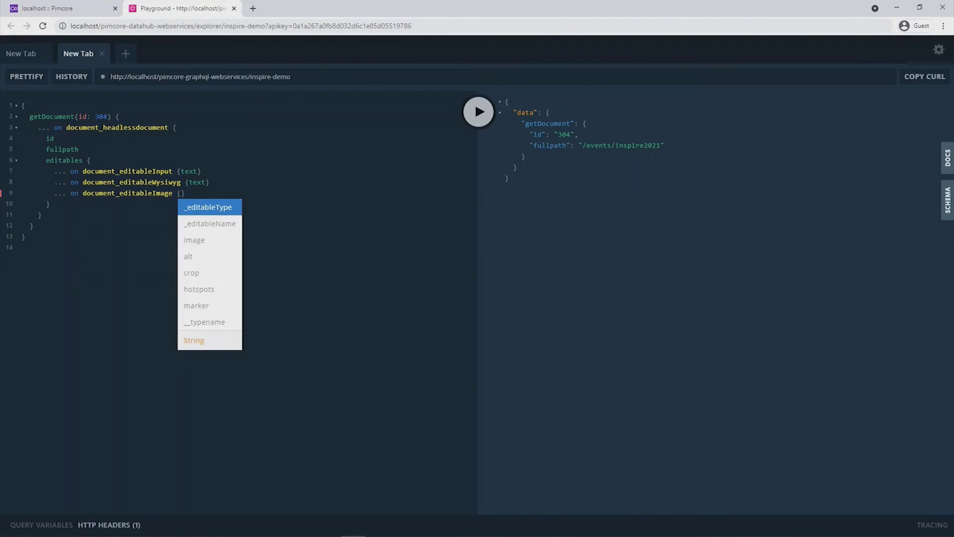
{"action": "type", "text": "image "}
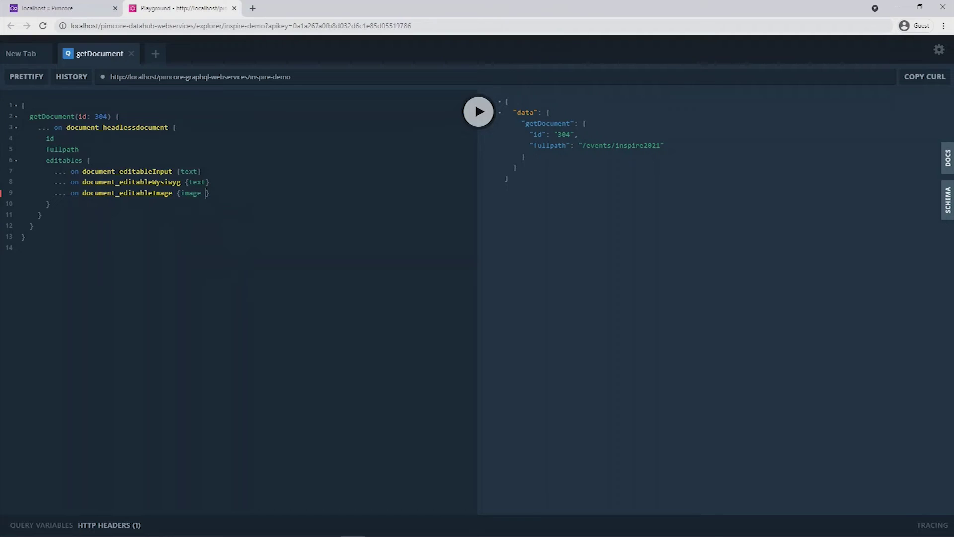
{"action": "type", "text": "{"}
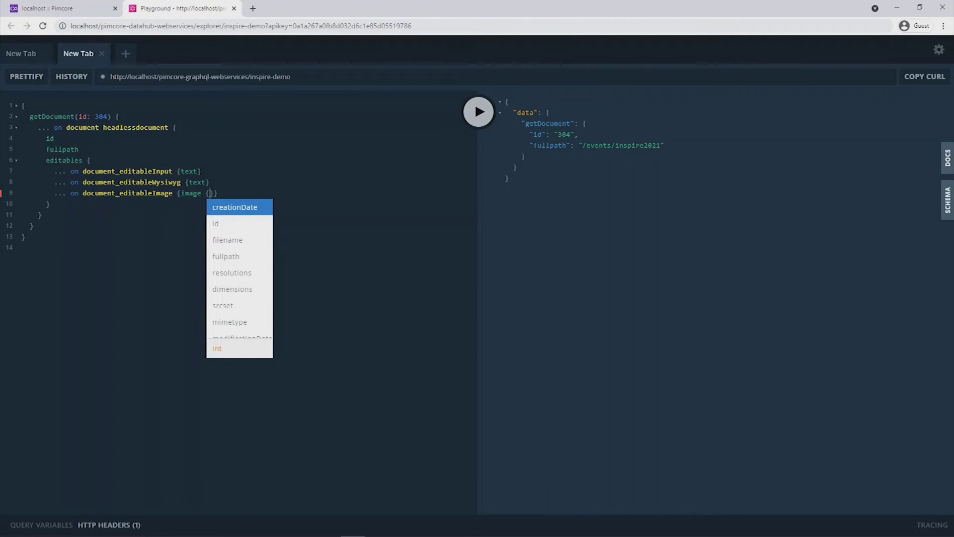
{"action": "key", "text": "Down"}
{"action": "key", "text": "Down"}
{"action": "key", "text": "Down"}
{"action": "key", "text": "Return"}
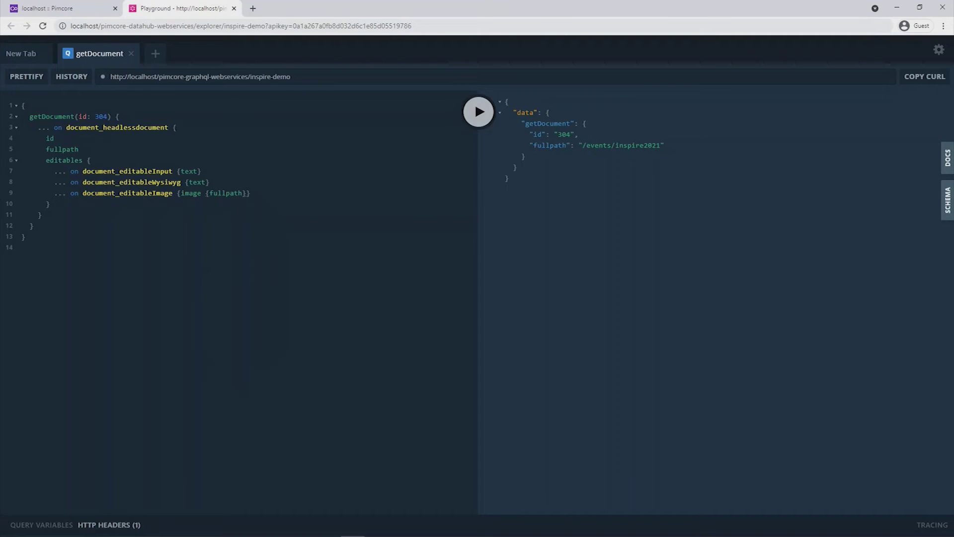
- Add a fragment on document_editableDate to the editables block, requesting formatted with the format "Y-m-d"
{"action": "key", "text": "Down"}
{"action": "type", "text": "..."}
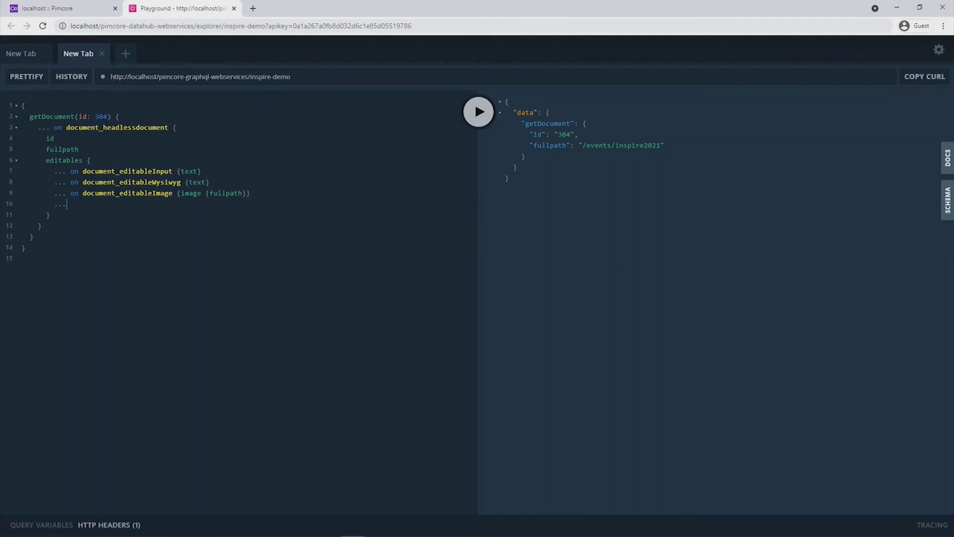
{"action": "type", "text": " ondate"}
{"action": "key", "text": "Return"}
{"action": "type", "text": "{"}
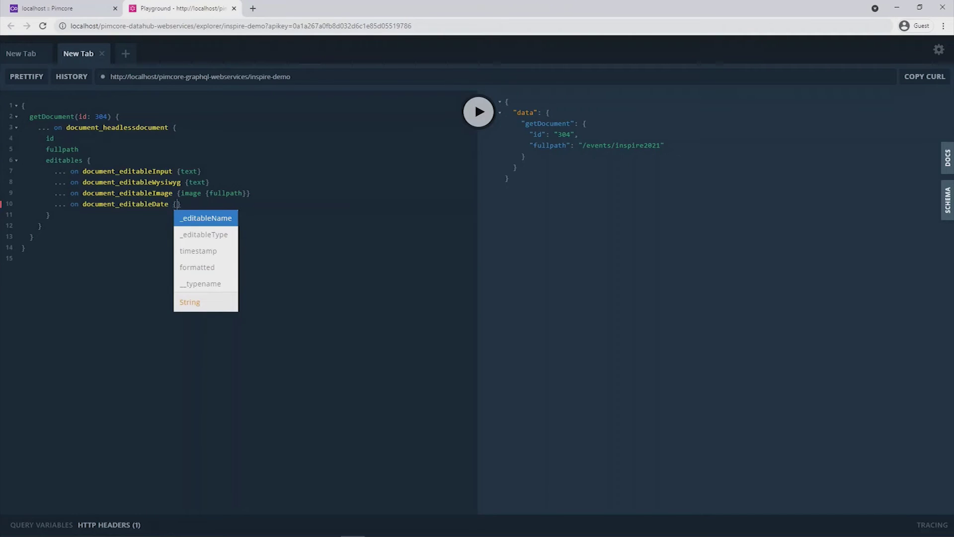
{"action": "key", "text": "Down"}
{"action": "key", "text": "Down"}
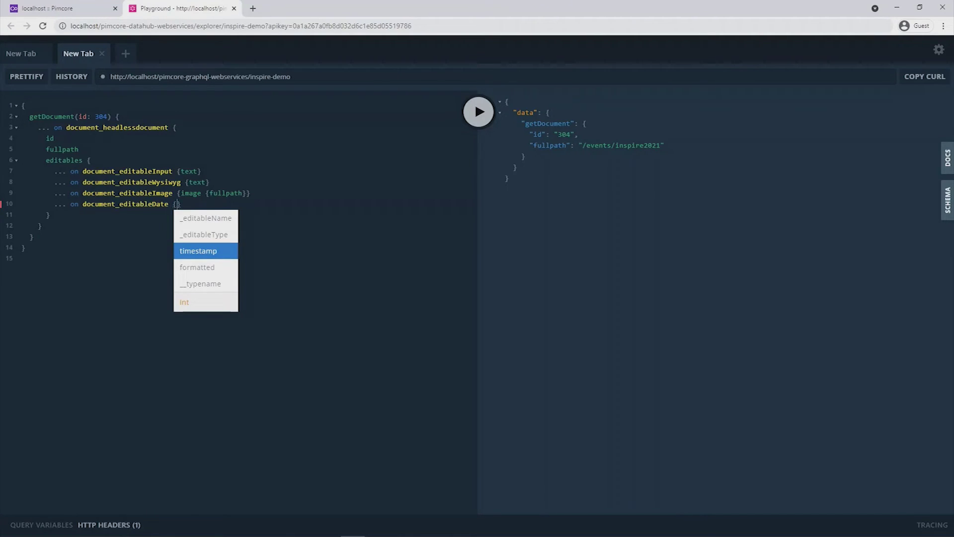
{"action": "key", "text": "Down"}
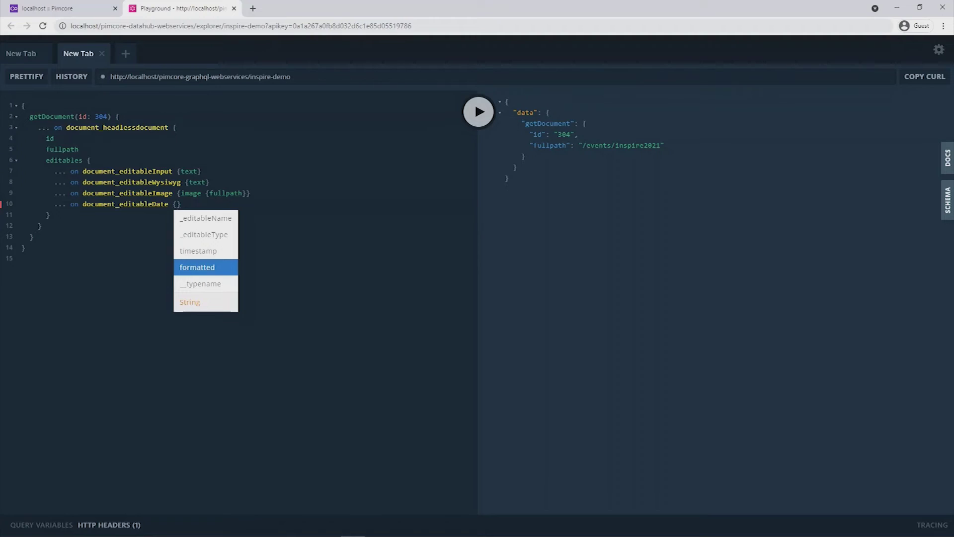
{"action": "key", "text": "Return"}
{"action": "type", "text": "(format"}
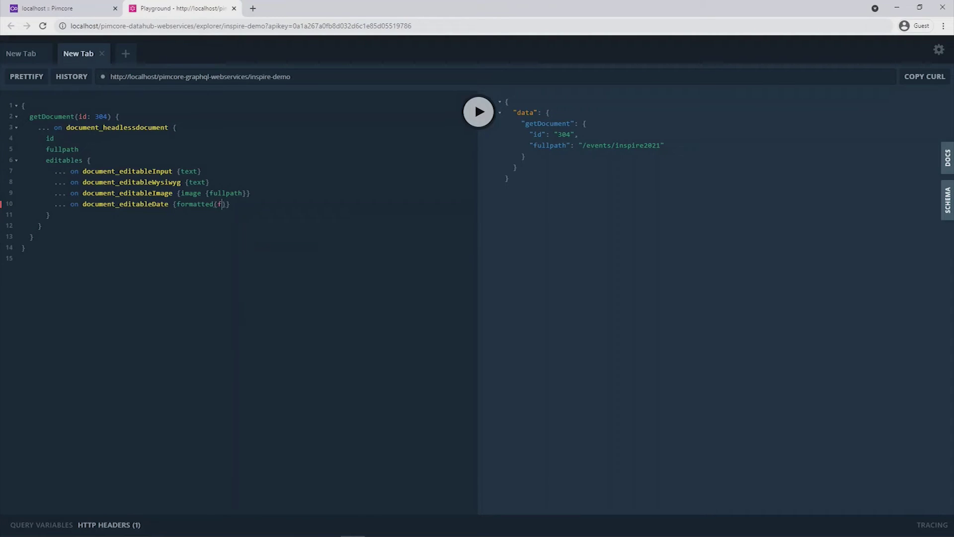
{"action": "type", "text": ": \"Y-m-d"}
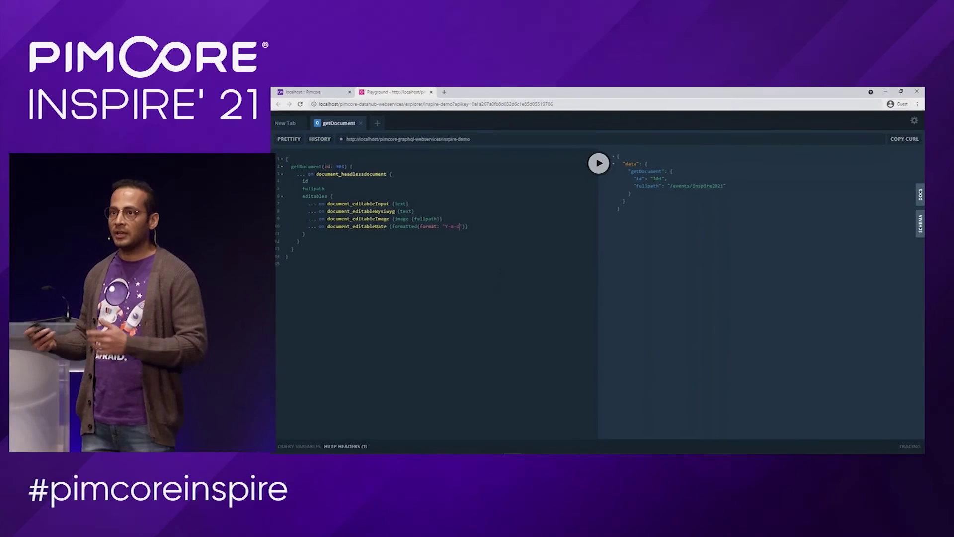
- Prettify and run the query, and examine the image entry in the response
{"action": "key", "text": "ctrl+shift+p"}
{"action": "left_click", "coordinate": [603, 165]}
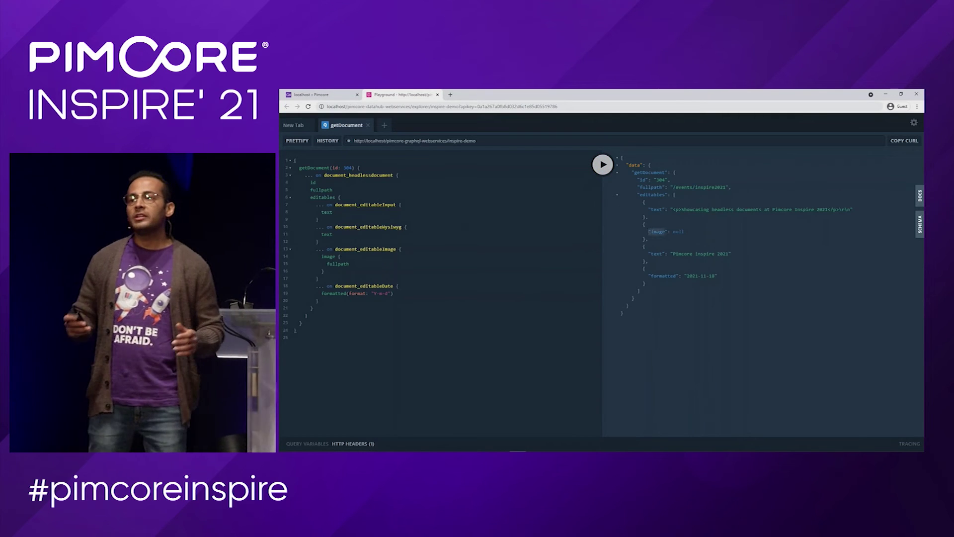
{"action": "left_click_drag", "start_coordinate": [648, 231], "coordinate": [691, 232]}
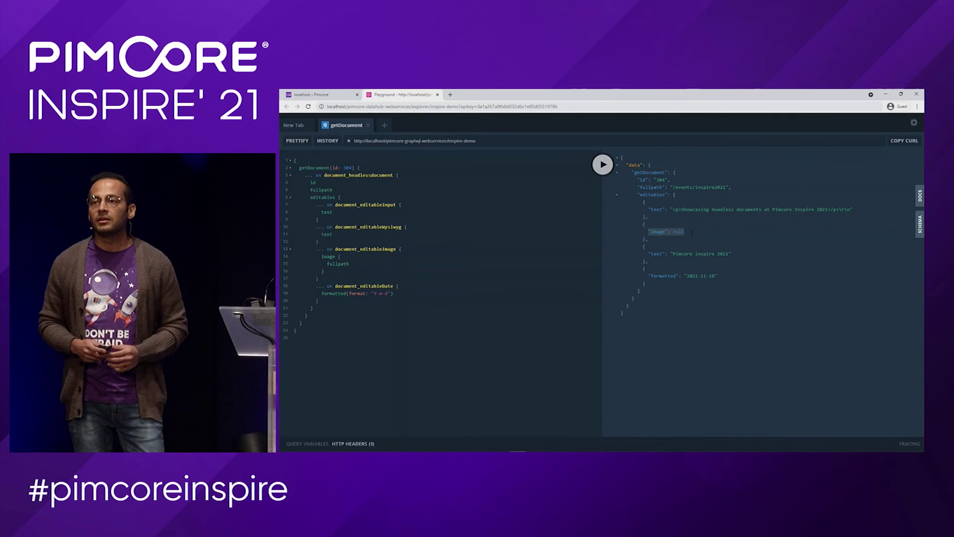
- Add the Inspire Events assets folder as a readable workspace in the inspire-demo Datahub configuration, save it, and rerun the getDocument query
{"action": "left_click", "coordinate": [325, 94]}
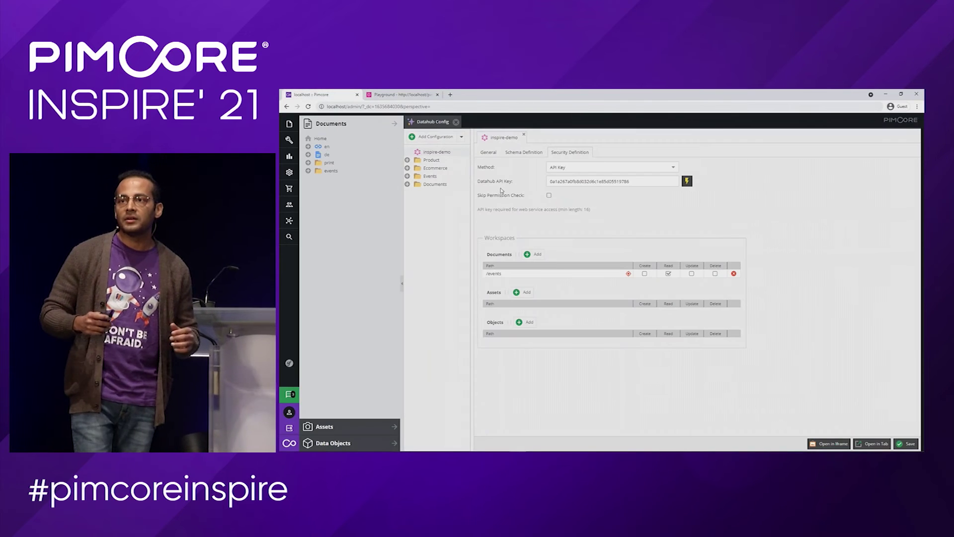
{"action": "left_click", "coordinate": [526, 296]}
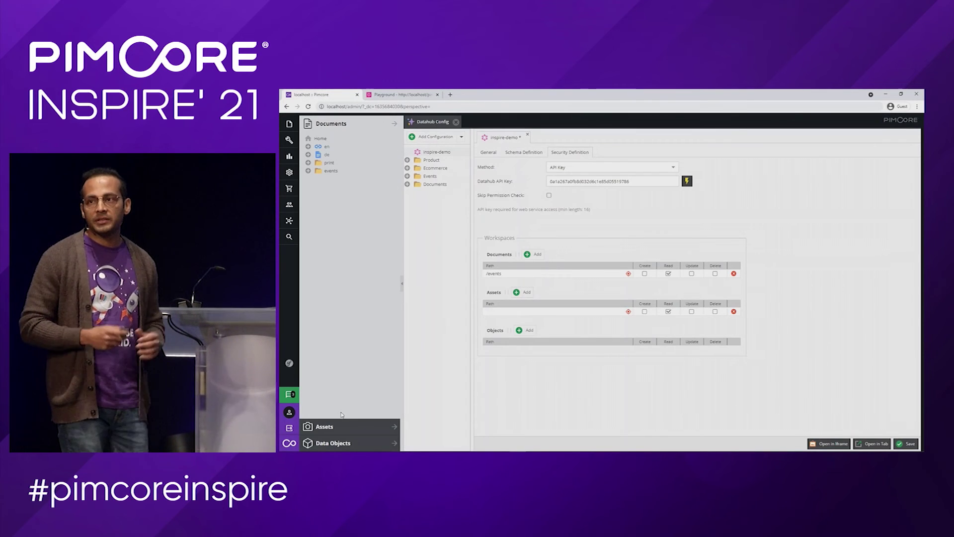
{"action": "left_click", "coordinate": [324, 427]}
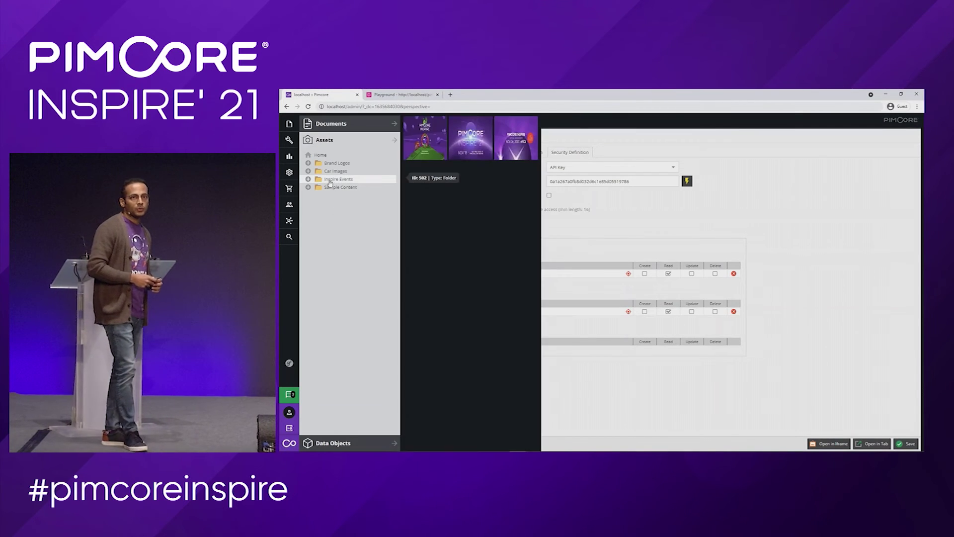
{"action": "left_click_drag", "start_coordinate": [328, 180], "coordinate": [540, 313]}
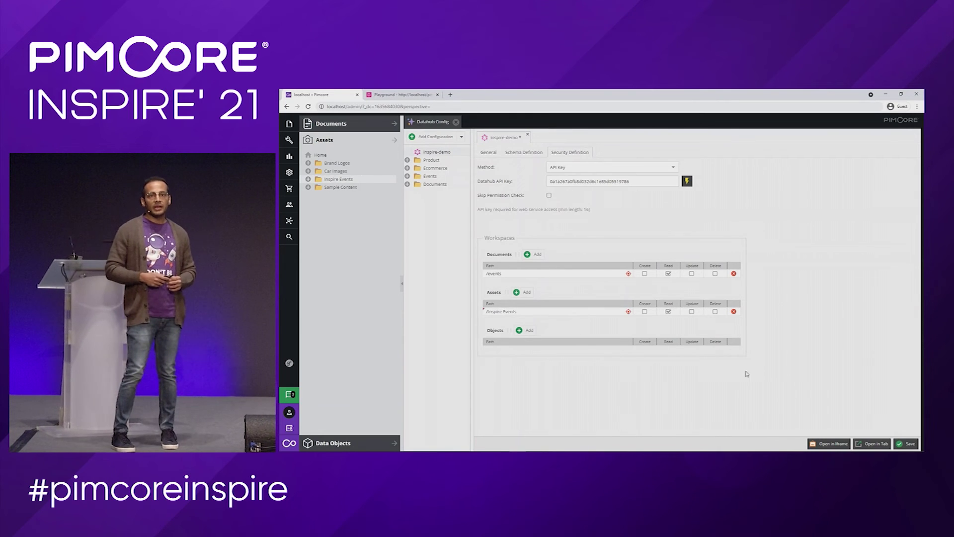
{"action": "left_click", "coordinate": [908, 444]}
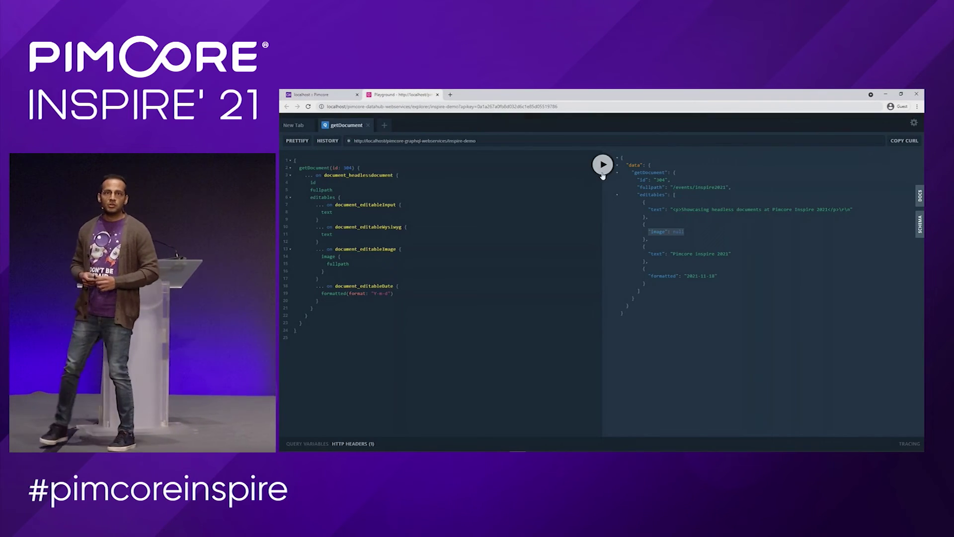
{"action": "left_click", "coordinate": [603, 172]}
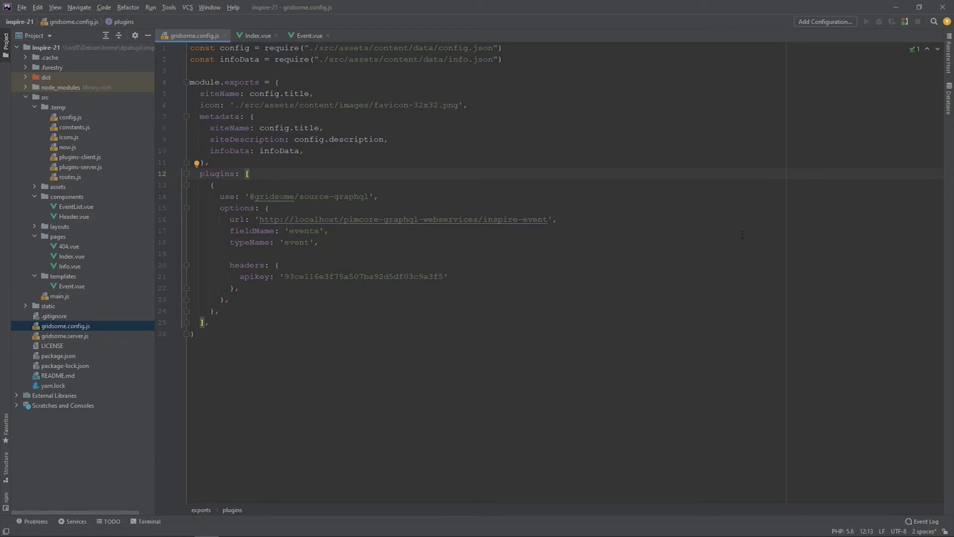
- Review the page queries in Index.vue and Event.vue, covering the event document folder, the single-document lookup and their editables
{"action": "left_click", "coordinate": [257, 37]}
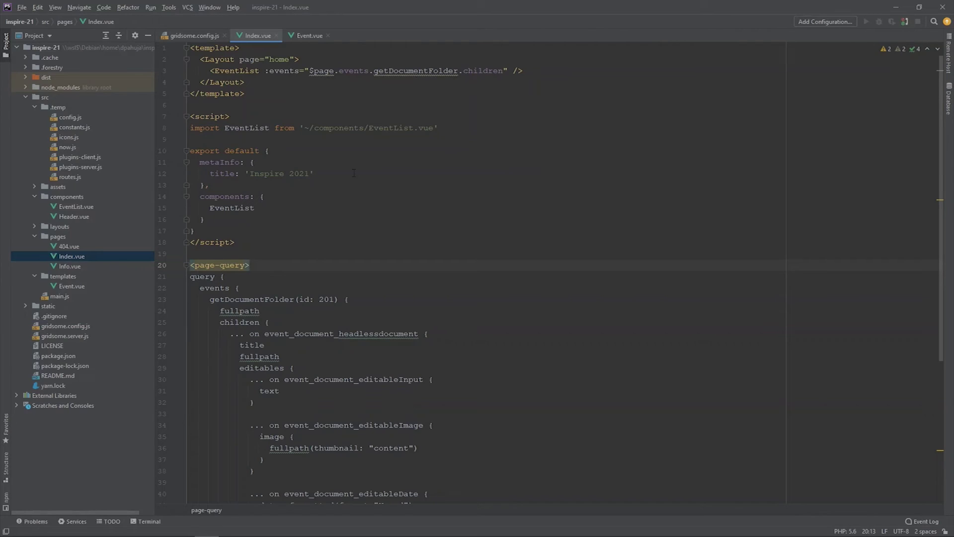
{"action": "scroll", "coordinate": [372, 256], "scroll_direction": "down", "scroll_amount": 2}
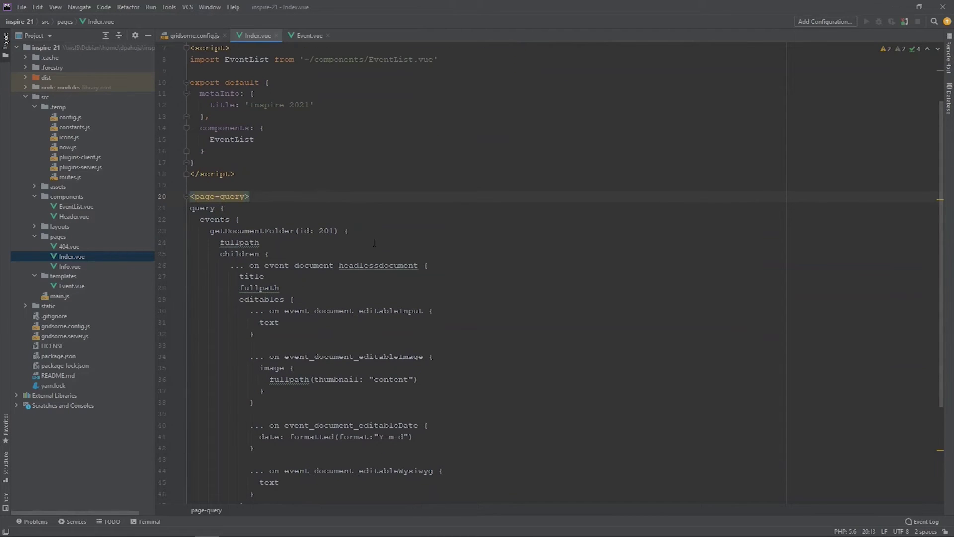
{"action": "scroll", "coordinate": [374, 243], "scroll_direction": "down", "scroll_amount": 1}
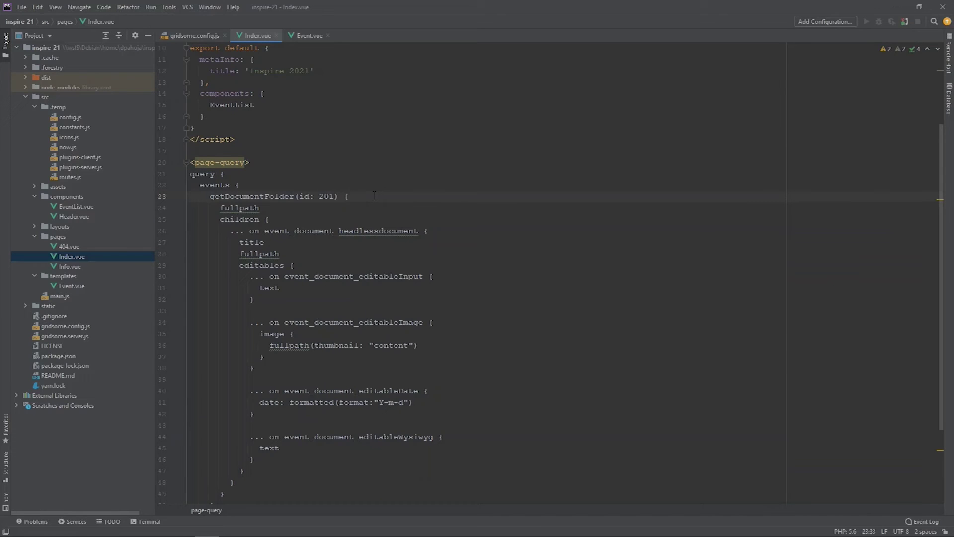
{"action": "left_click", "coordinate": [303, 38]}
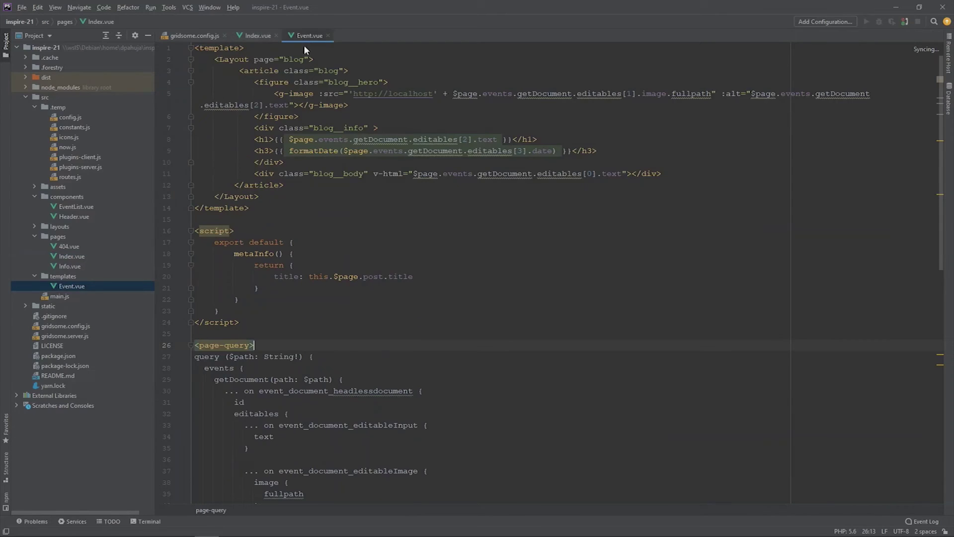
{"action": "scroll", "coordinate": [417, 295], "scroll_direction": "down", "scroll_amount": 3}
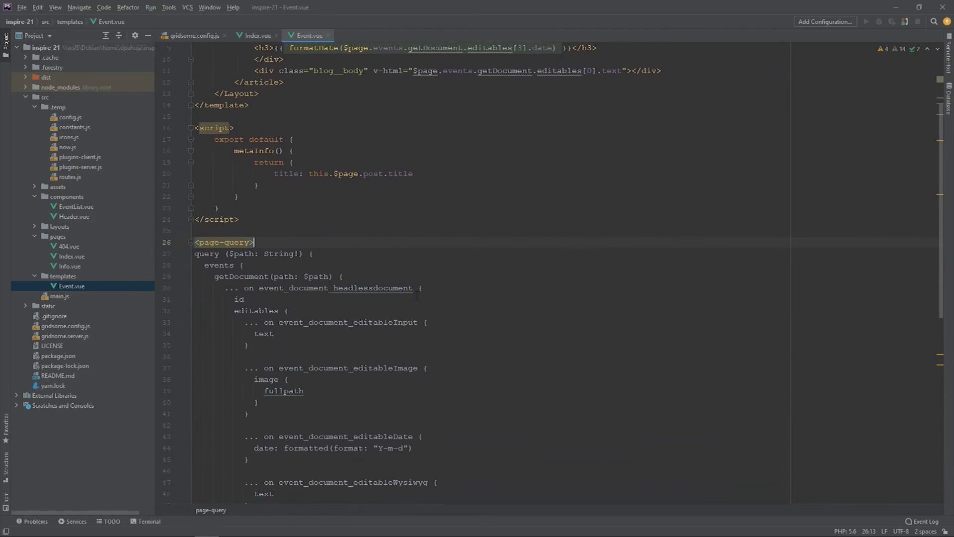
{"action": "scroll", "coordinate": [417, 295], "scroll_direction": "down", "scroll_amount": 3}
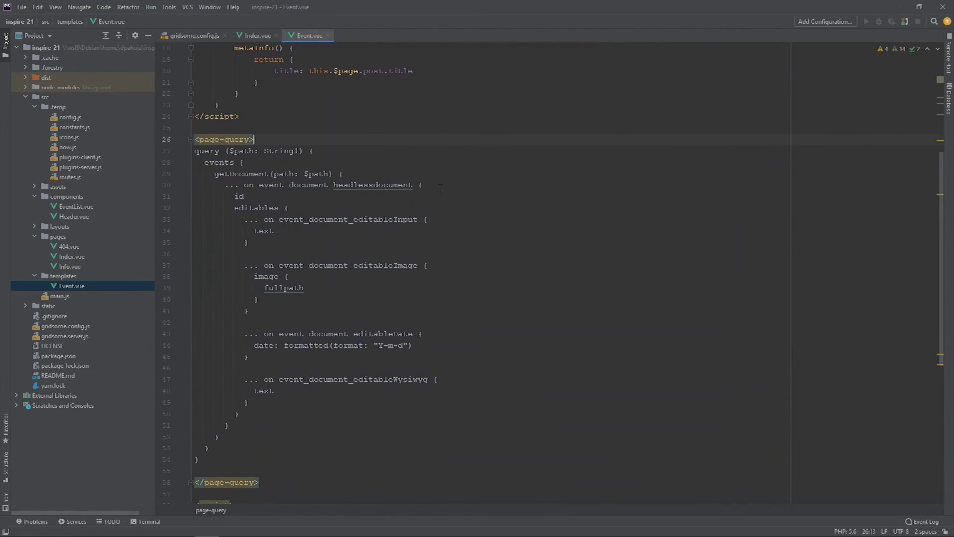
{"action": "left_click", "coordinate": [436, 176]}
- Switch to the terminal running the site and copy its local URL
{"action": "key", "text": "alt+Tab"}
{"action": "left_click", "coordinate": [435, 183]}
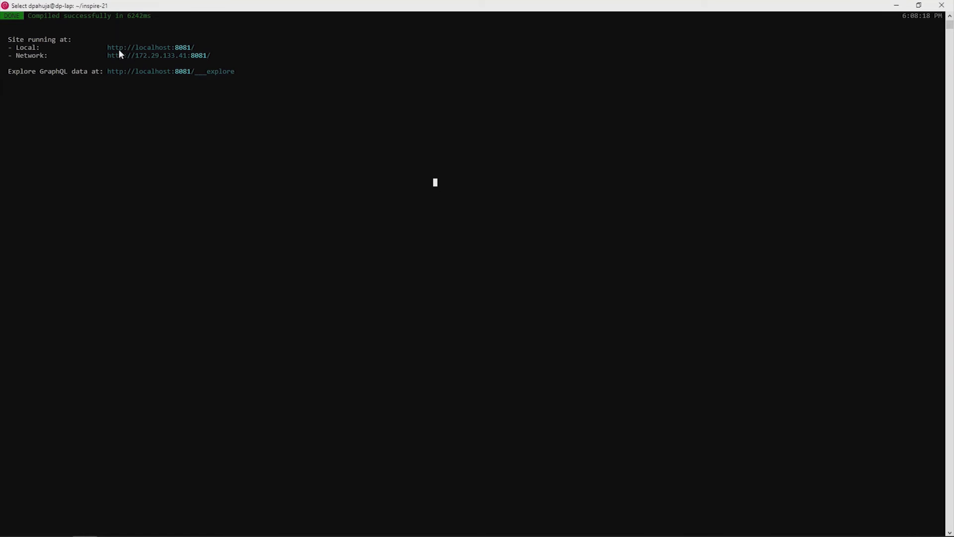
{"action": "left_click_drag", "start_coordinate": [111, 50], "coordinate": [196, 47]}
{"action": "key", "text": "ctrl+c"}
{"action": "right_click", "coordinate": [417, 71]}
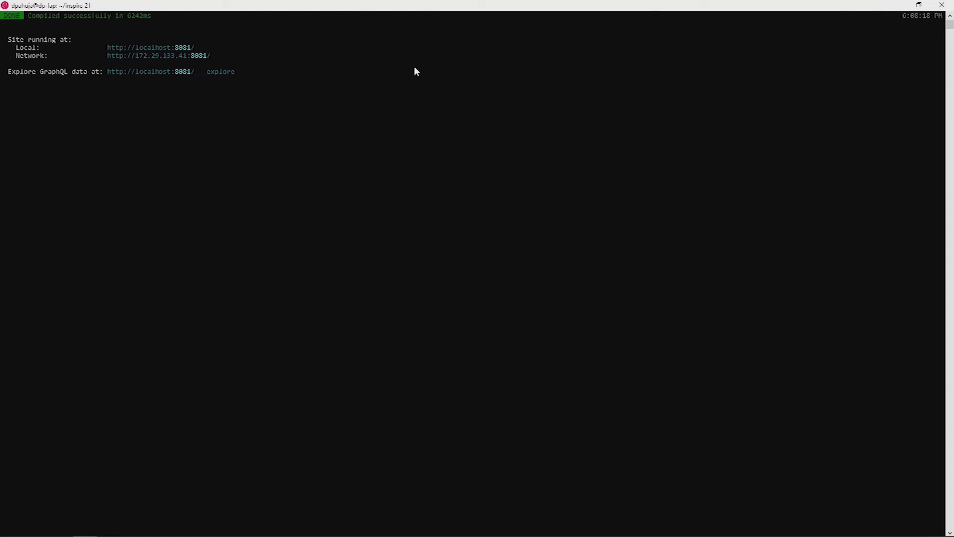
- Open localhost:8081 in a new tab of the web browser and view the Pimcore Inspire '21 event's detail page
{"action": "key", "text": "alt+Tab"}
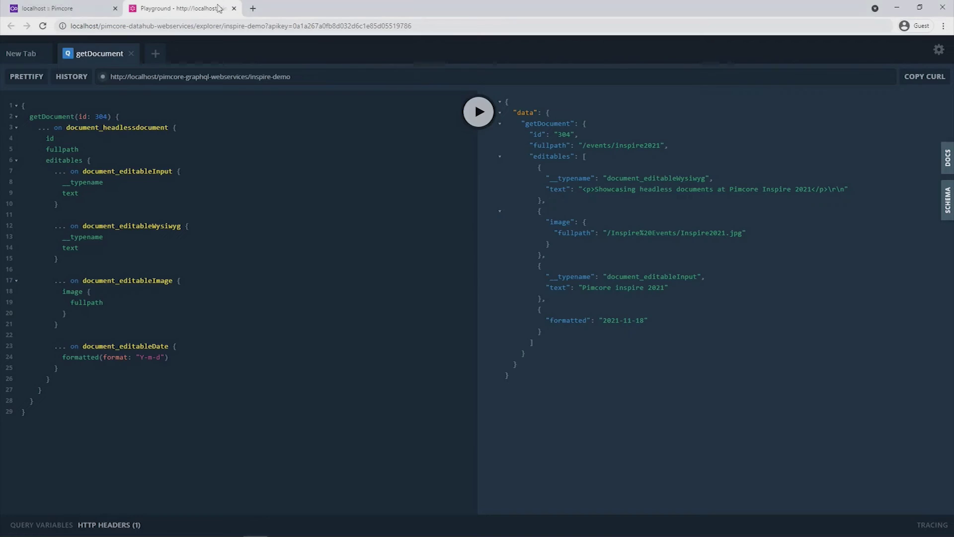
{"action": "left_click", "coordinate": [252, 9]}
{"action": "key", "text": "ctrl+v"}
{"action": "key", "text": "Return"}
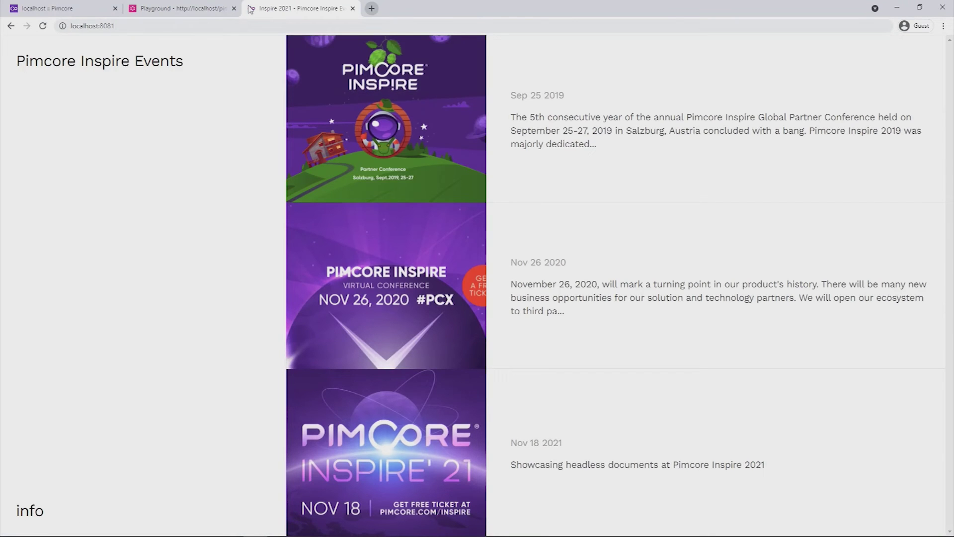
{"action": "left_click", "coordinate": [450, 462]}
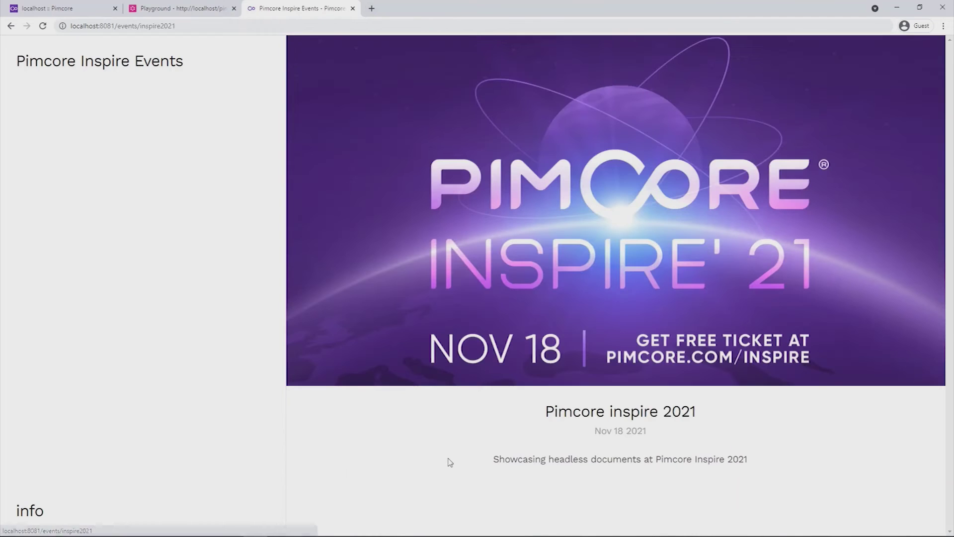